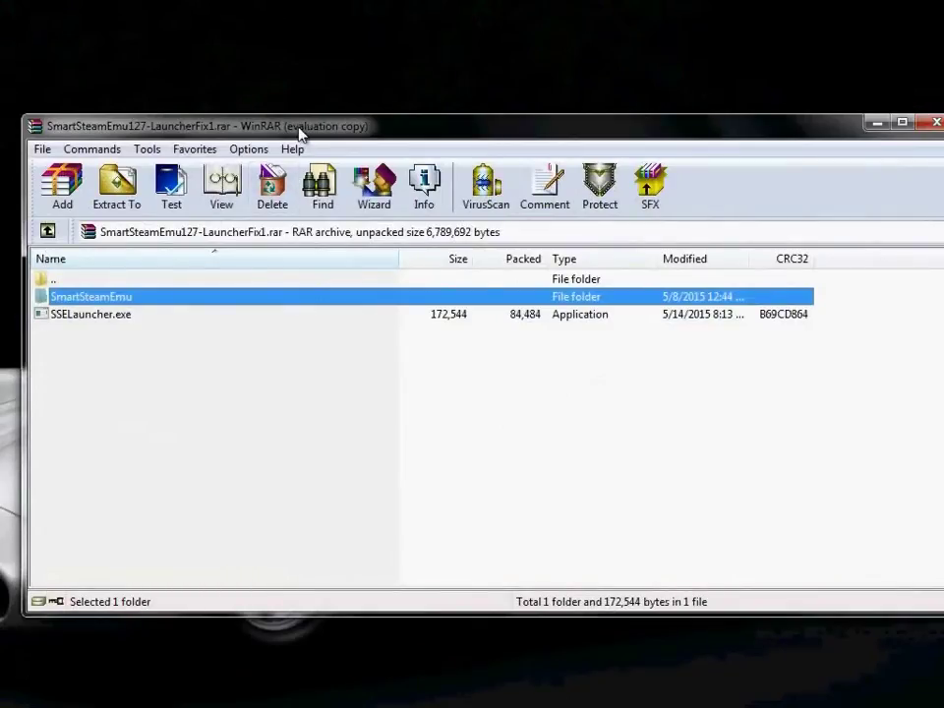
# - Select the SmartSteamEmu folder and SSELauncher.exe in the SmartSteamEmu127-LauncherFix1.rar archive and bring up the PAYDAY 2 game folder
pyautogui.moveTo(299, 133); pyautogui.dragTo(284, 131)
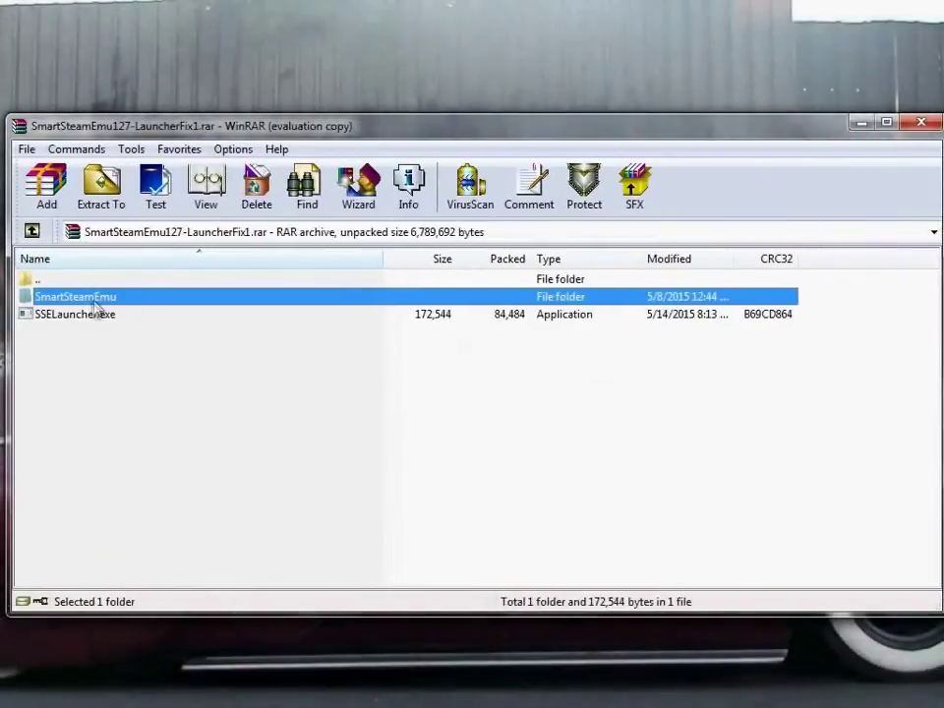
pyautogui.click(65, 317)
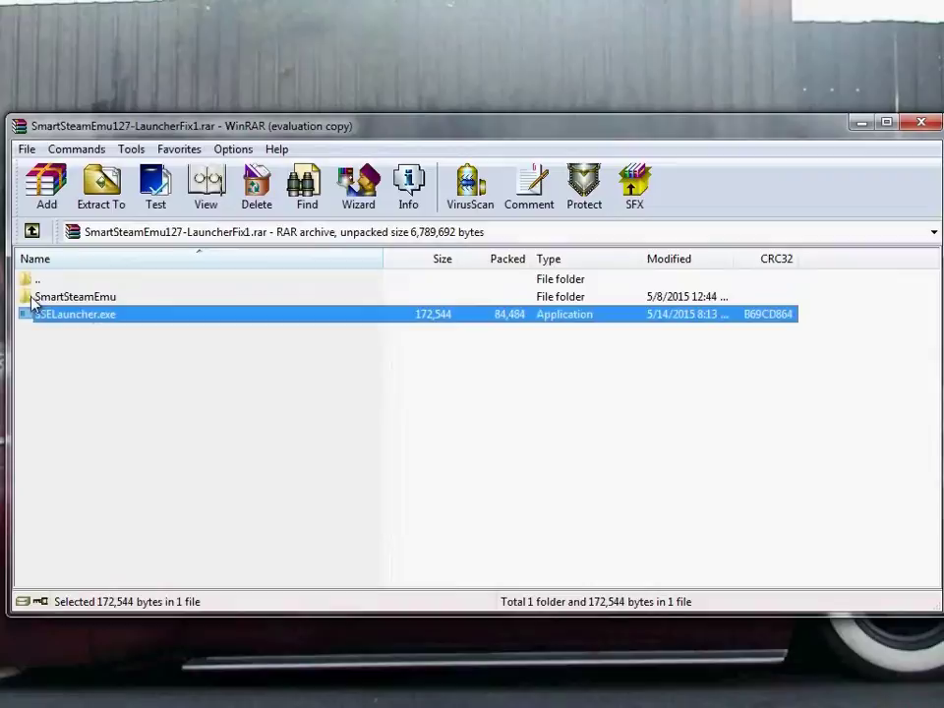
pyautogui.click(63, 296)
pyautogui.click(103, 321)
pyautogui.click(85, 299)
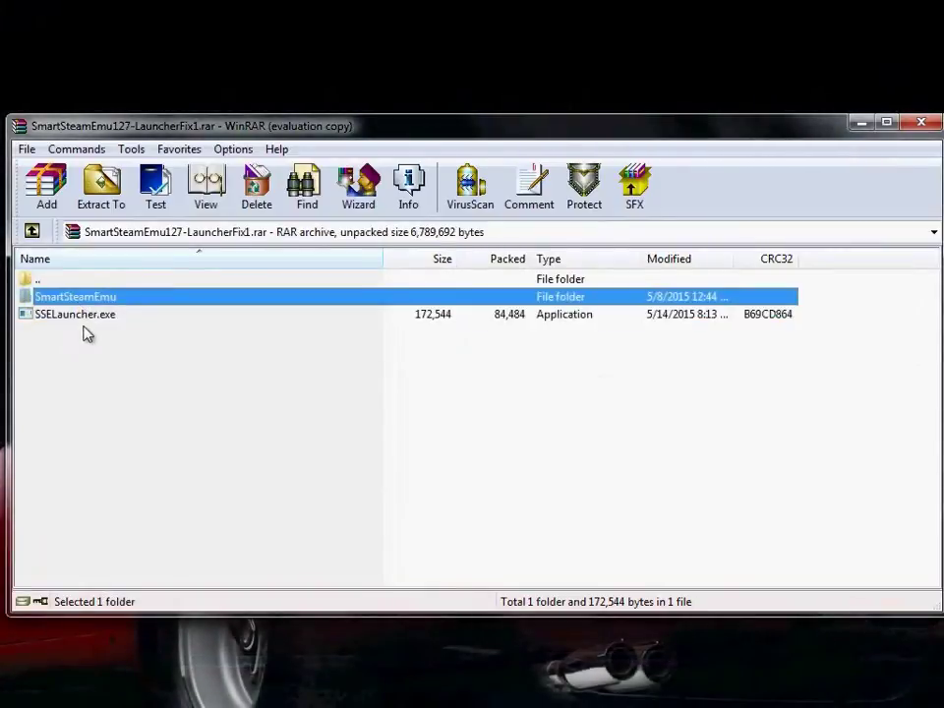
pyautogui.hotkey('ctrl', 'a')
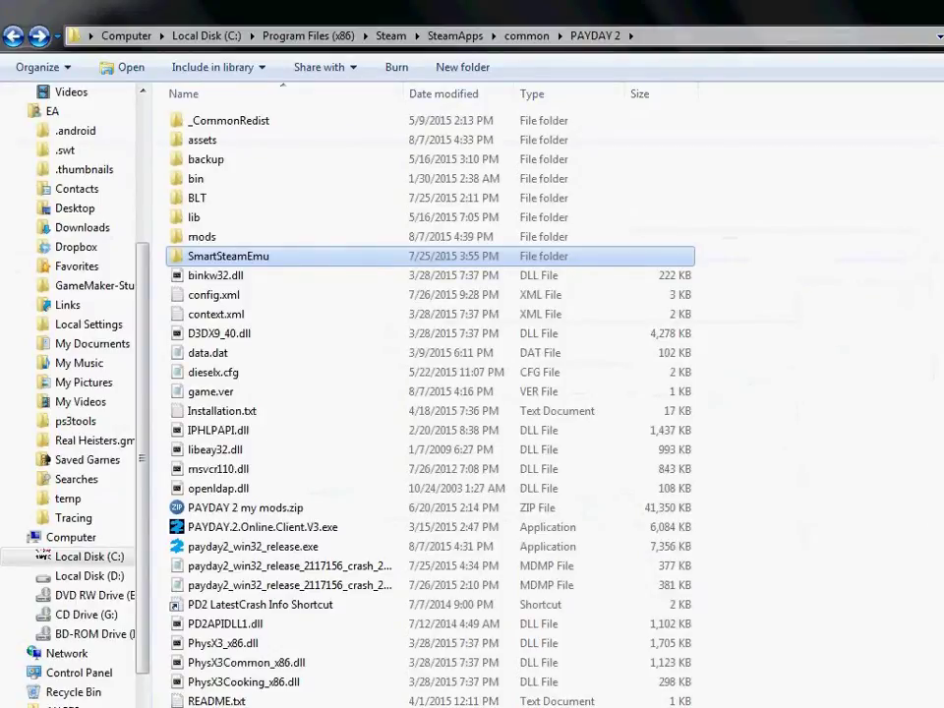
pyautogui.click(723, 36)
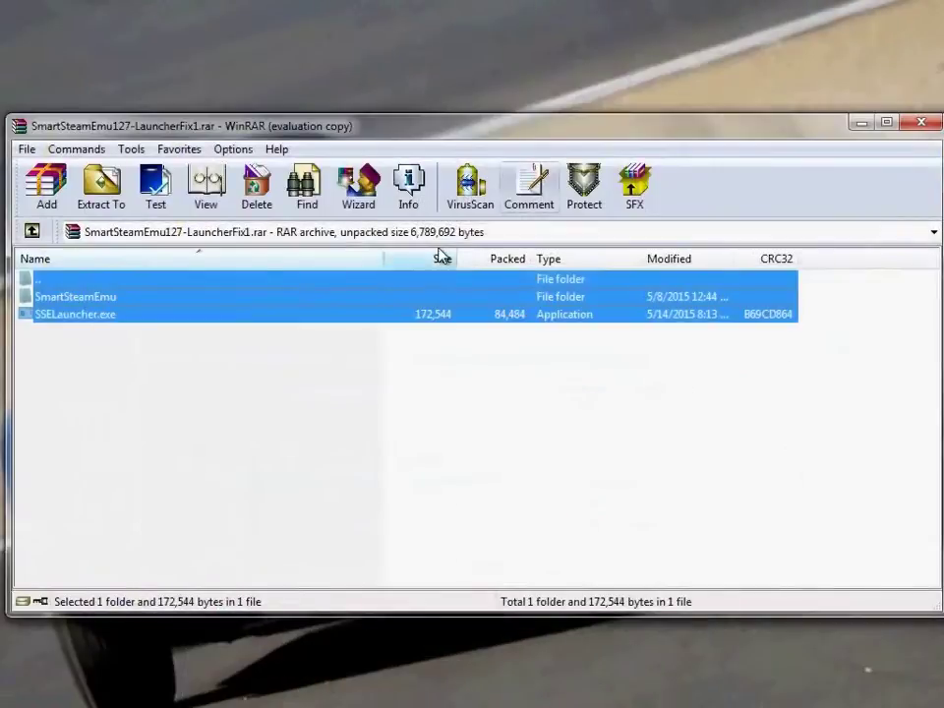
# - Try to copy the archive's SmartSteamEmu folder and SSELauncher.exe into the PAYDAY 2 folder, cancelling at the folder merge confirmation
pyautogui.click(63, 315)
pyautogui.click(84, 300)
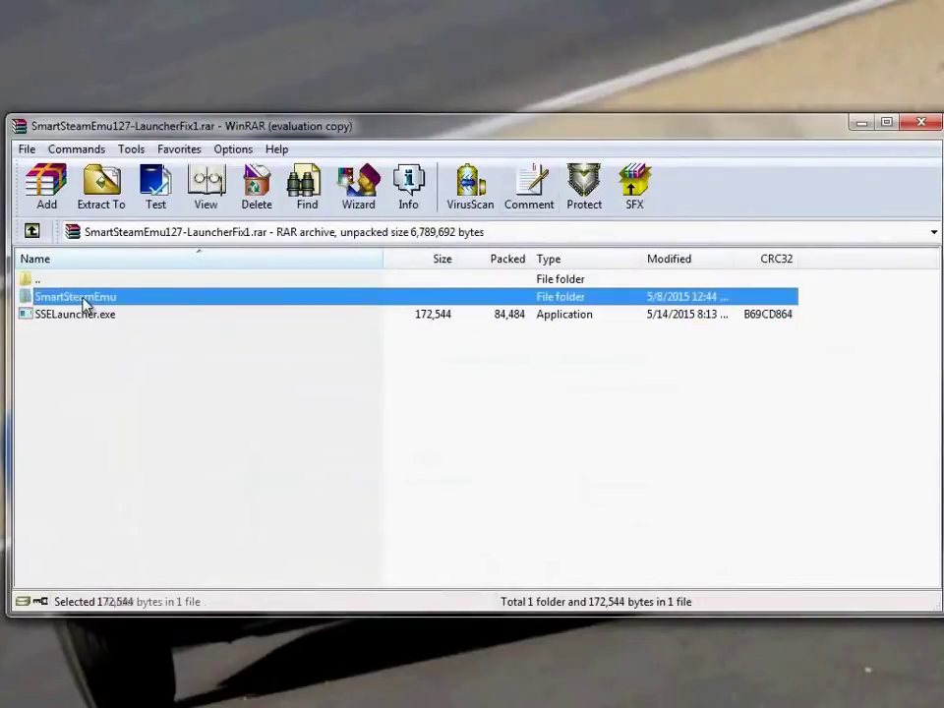
pyautogui.hotkey('ctrl', 'a')
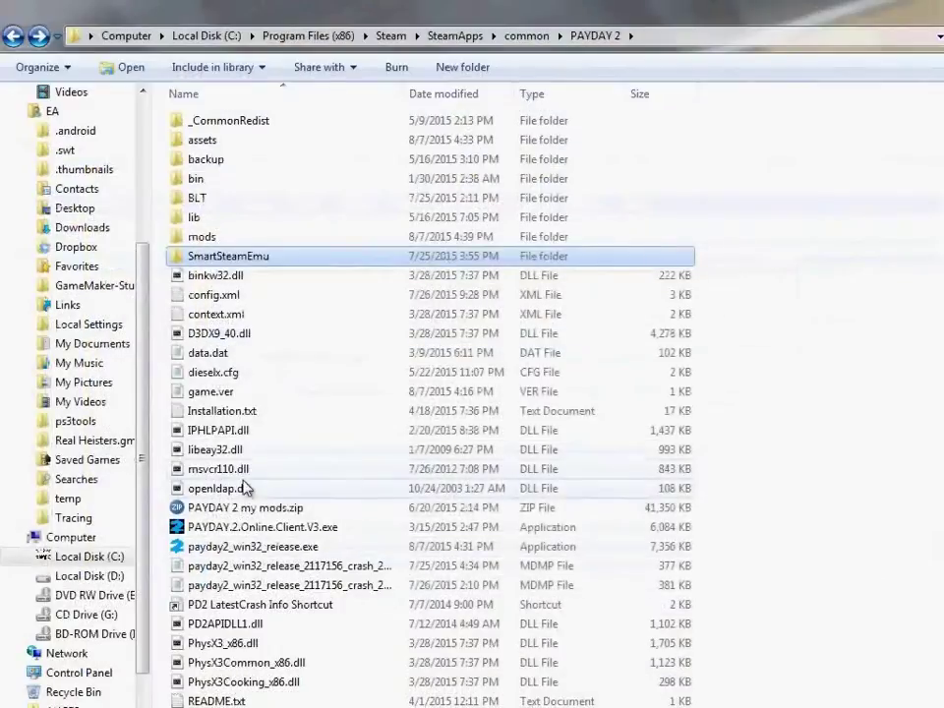
pyautogui.click(155, 490)
pyautogui.hotkey('ctrl', 'v')
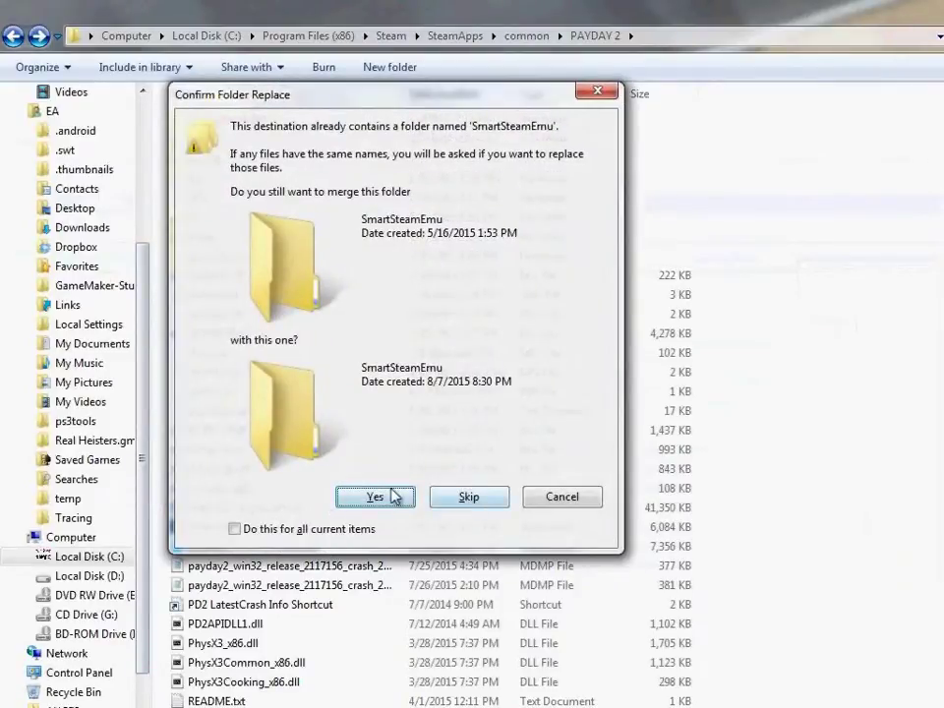
pyautogui.click(597, 94)
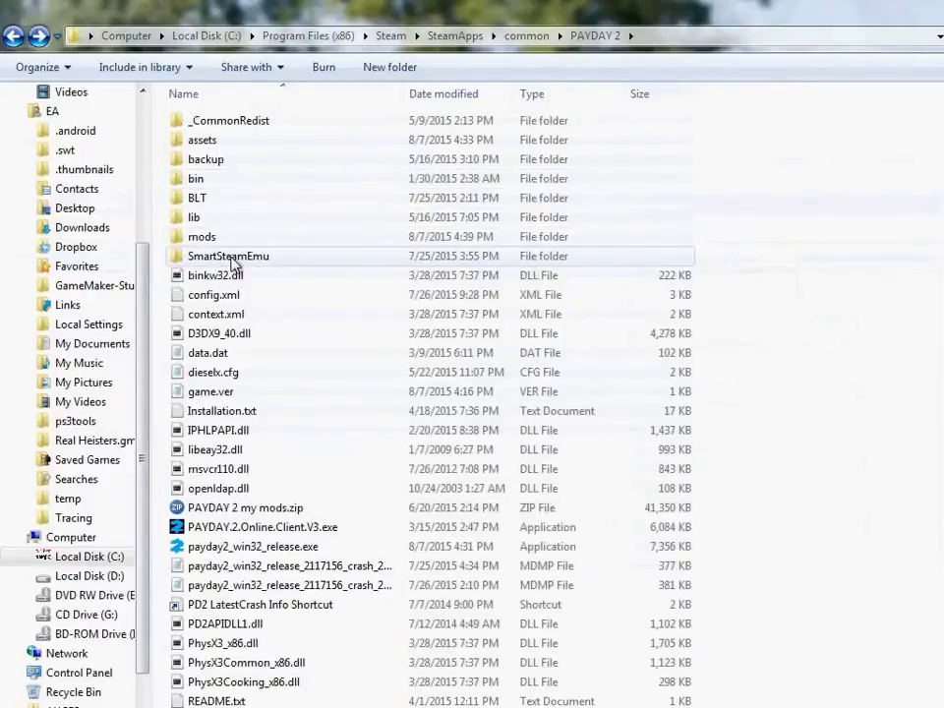
# - Start SSELauncher.exe from the PAYDAY 2 folder and place the launcher window over the file list
pyautogui.click(197, 547)
pyautogui.scroll(-3, 207, 556)
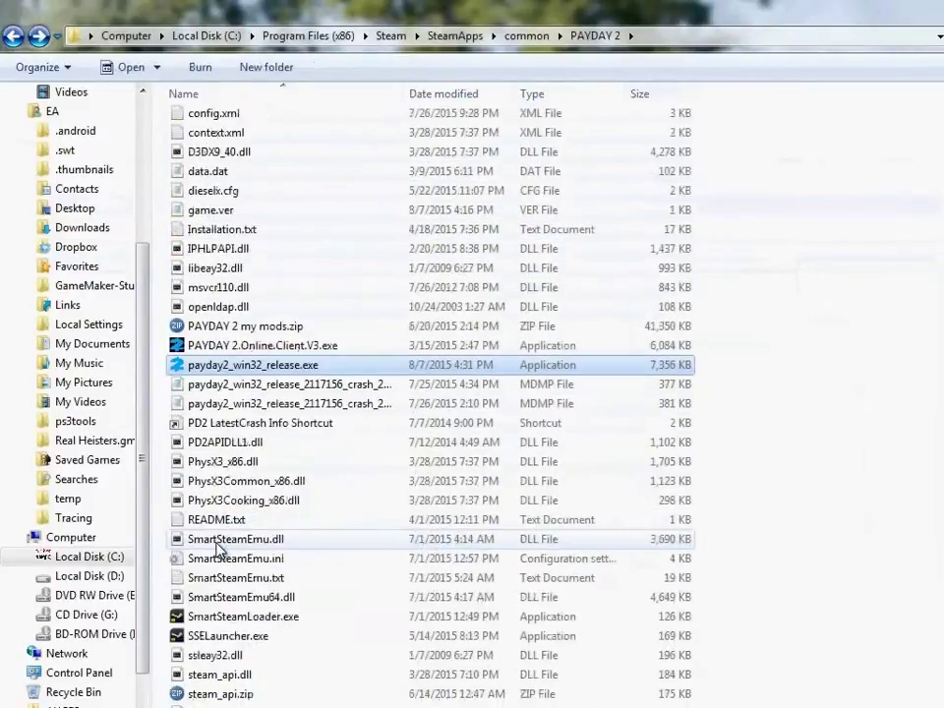
pyautogui.click(207, 639)
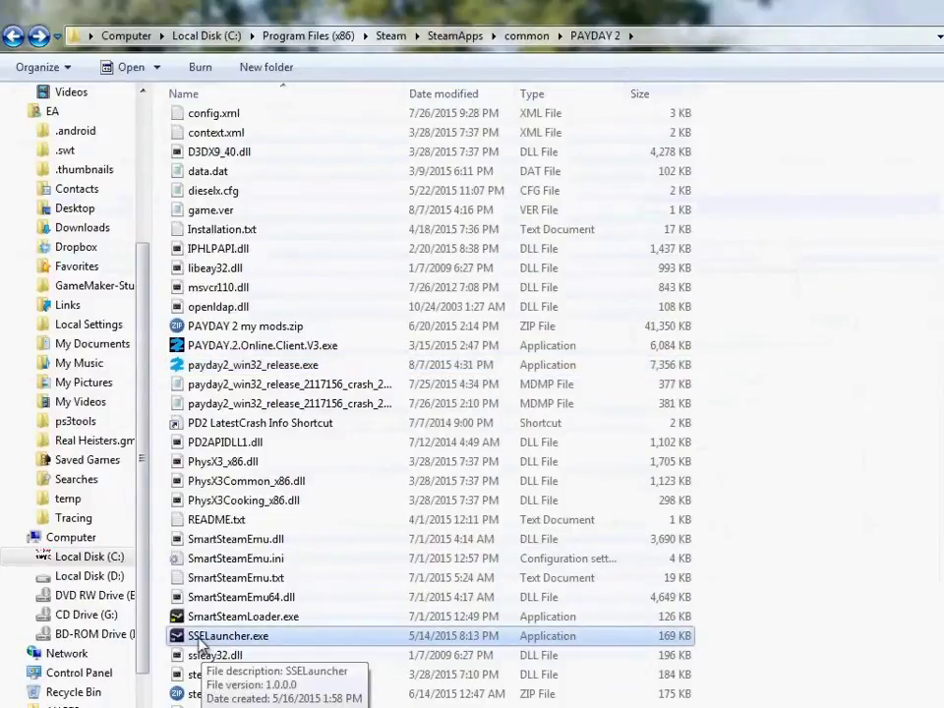
pyautogui.click(214, 619)
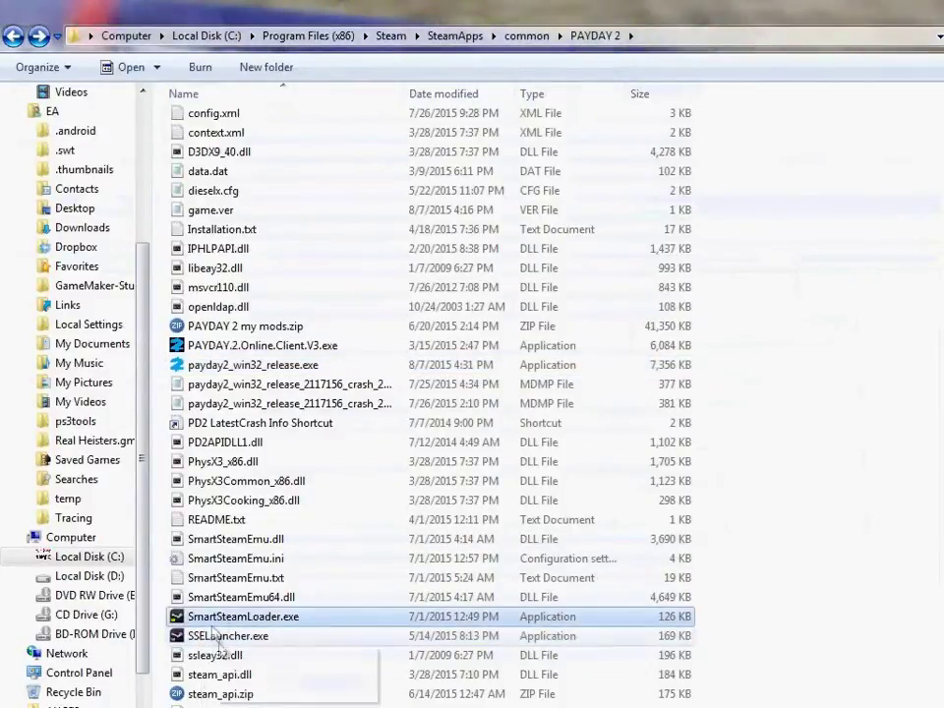
pyautogui.click(212, 639)
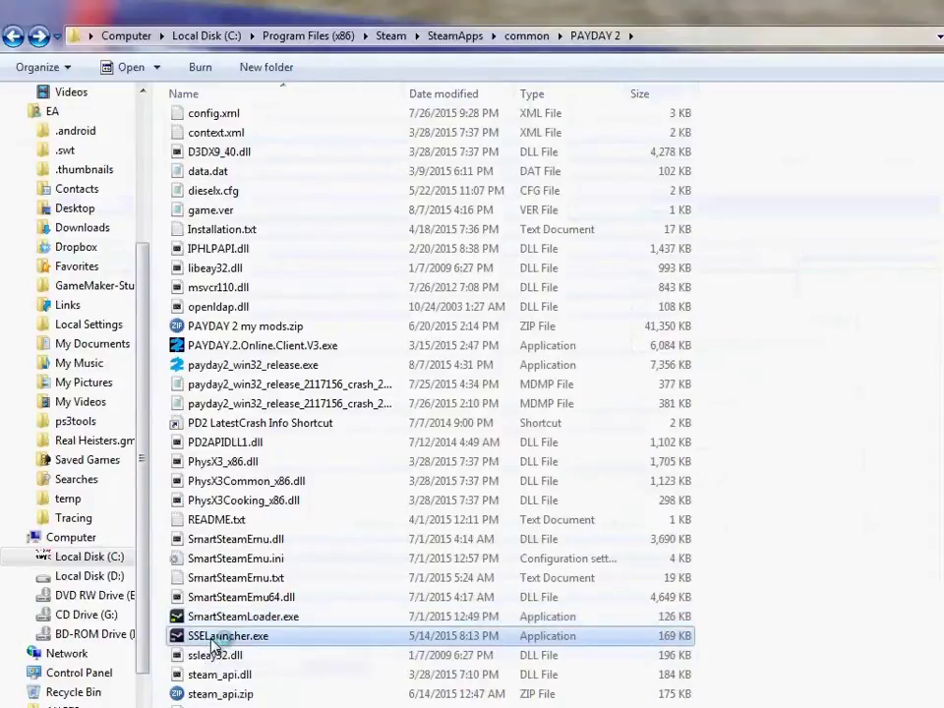
pyautogui.click(214, 617)
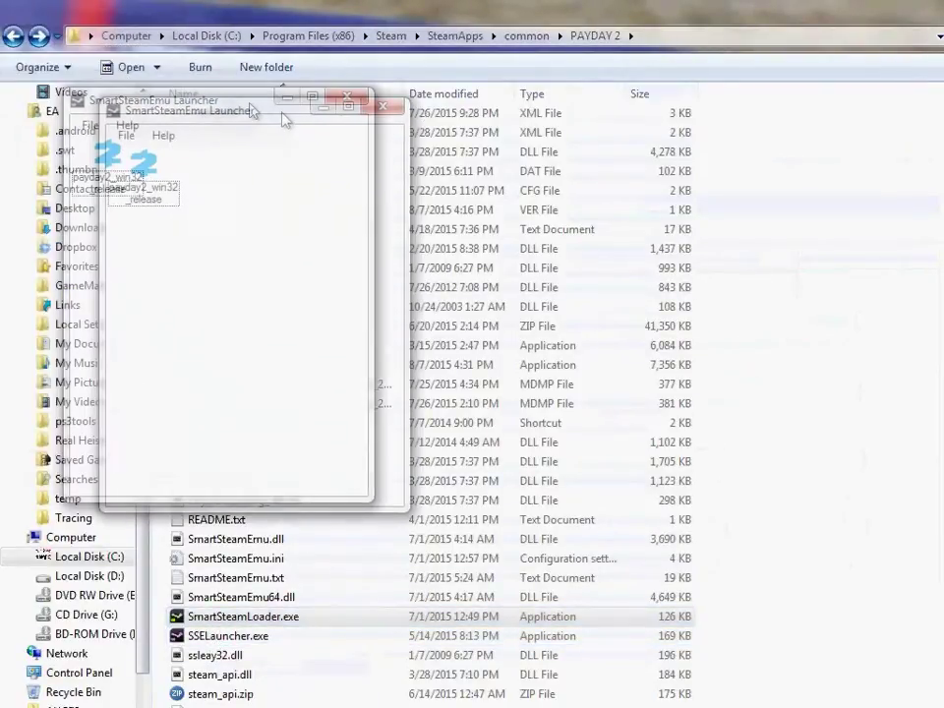
pyautogui.moveTo(370, 144); pyautogui.dragTo(382, 193)
# - Open the launcher's Add Game file picker on the PAYDAY 2 folder and dismiss it without choosing an executable
pyautogui.click(240, 262)
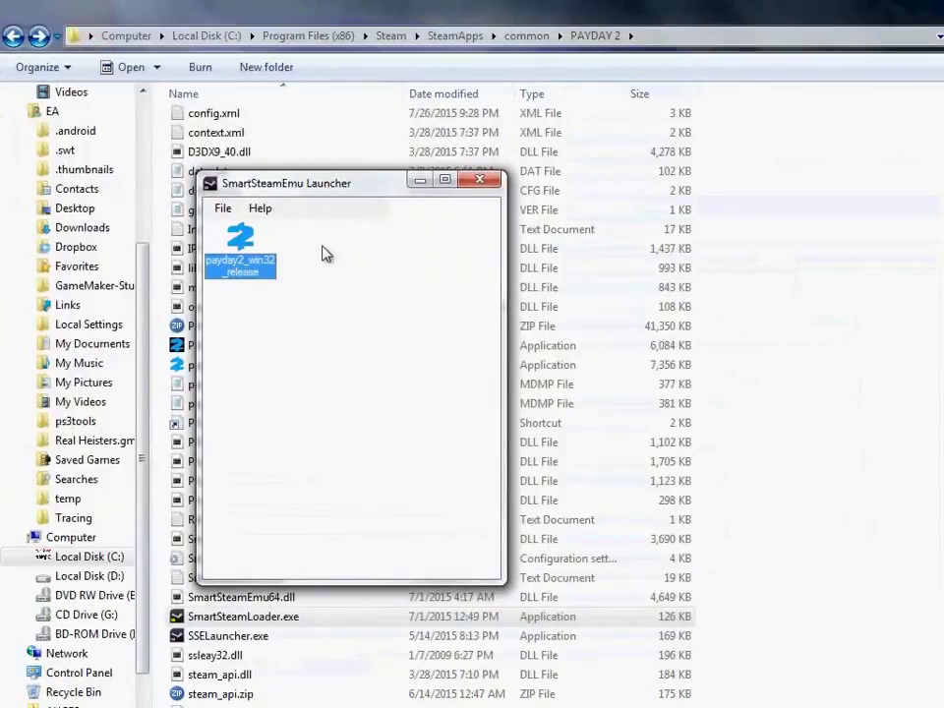
pyautogui.rightClick(326, 254)
pyautogui.click(289, 301)
pyautogui.rightClick(333, 261)
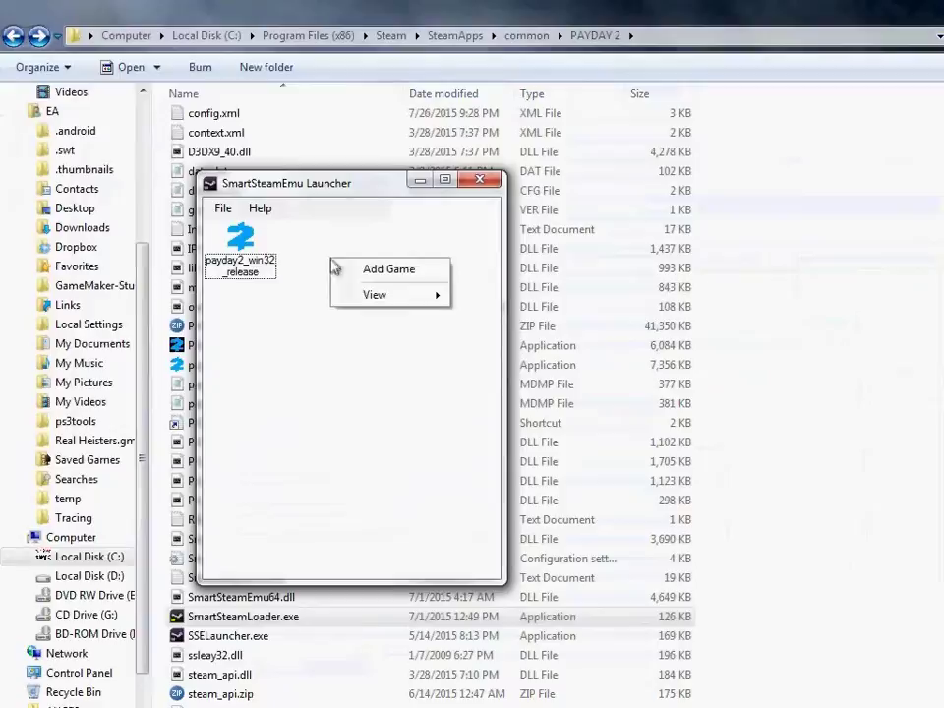
pyautogui.click(378, 275)
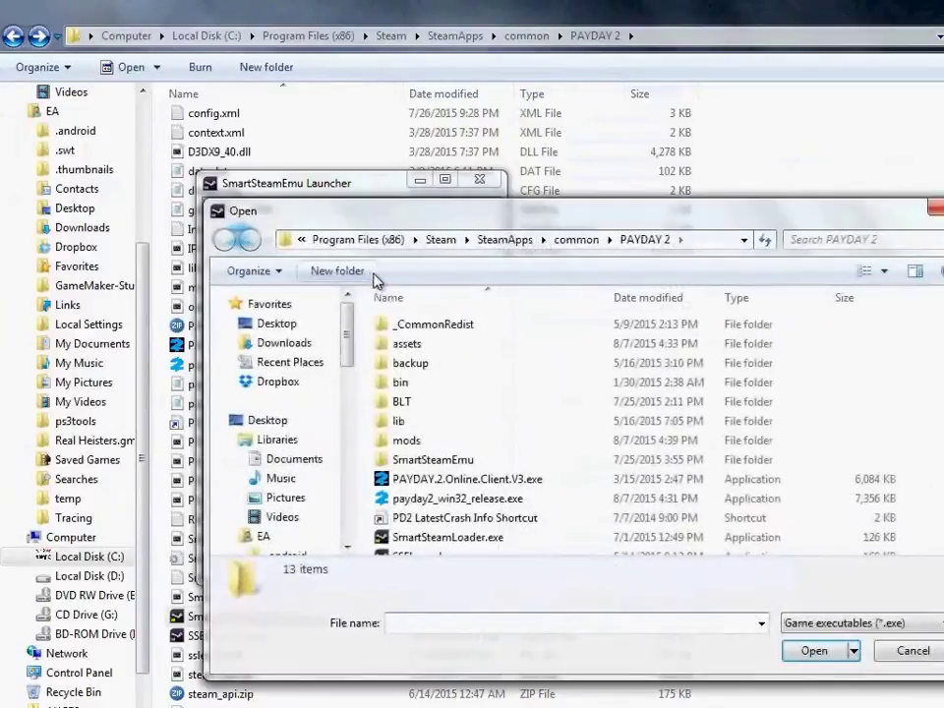
pyautogui.click(932, 209)
# - Try to add payday2_win32_release.exe from the PAYDAY 2 folder to the launcher directly, cancelling its game settings
pyautogui.moveTo(286, 185); pyautogui.dragTo(728, 228)
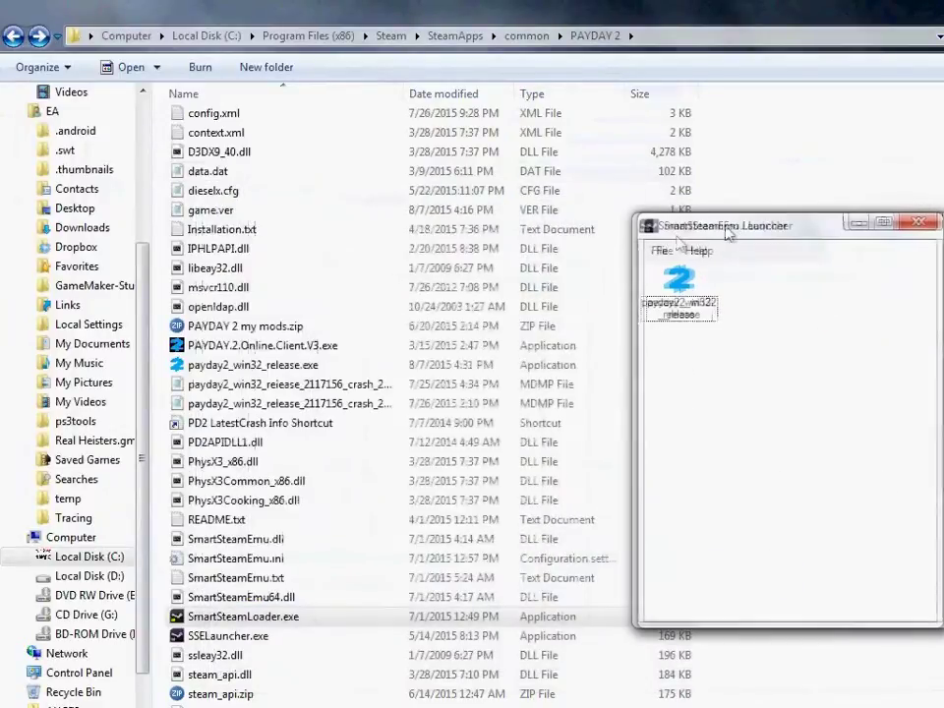
pyautogui.click(275, 364)
pyautogui.moveTo(274, 365); pyautogui.dragTo(737, 340)
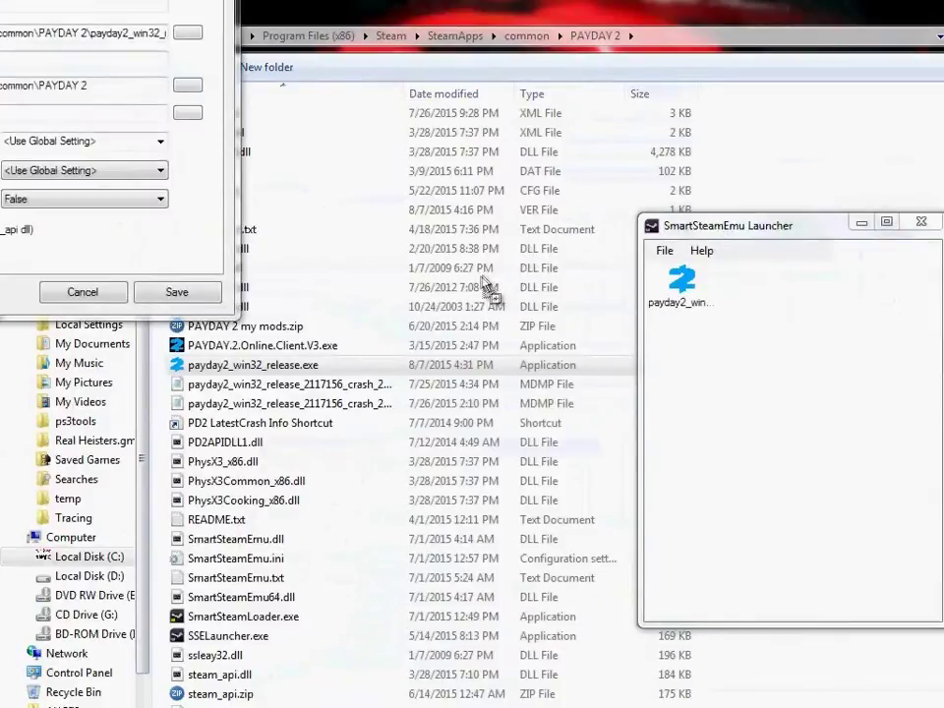
pyautogui.press('Escape')
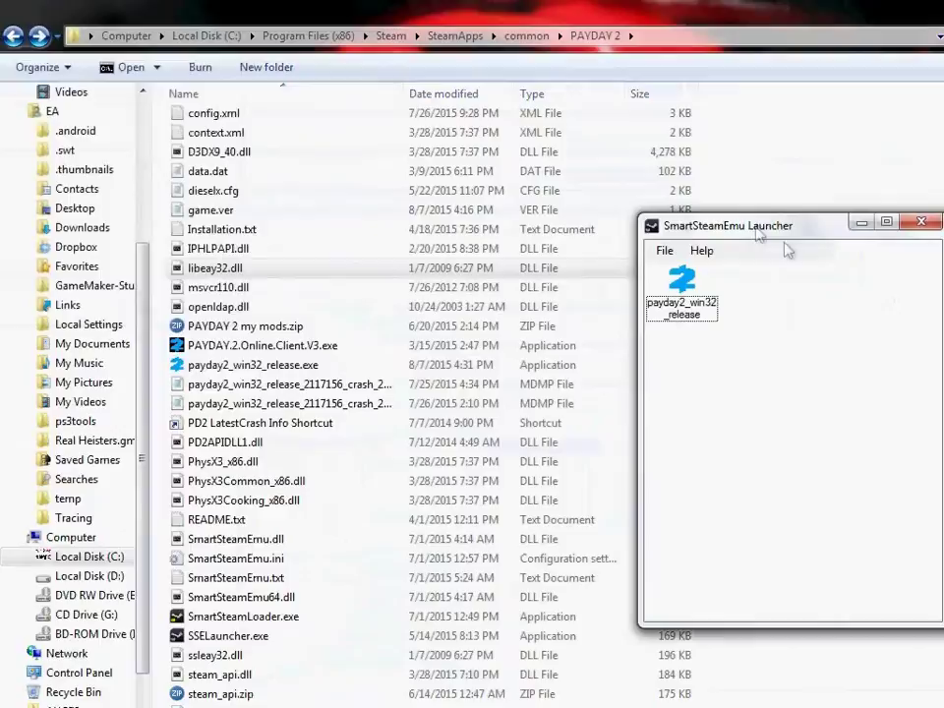
# - Launch the payday2_win32_release game entry from the SmartSteamEmu Launcher
pyautogui.moveTo(688, 225); pyautogui.dragTo(275, 177)
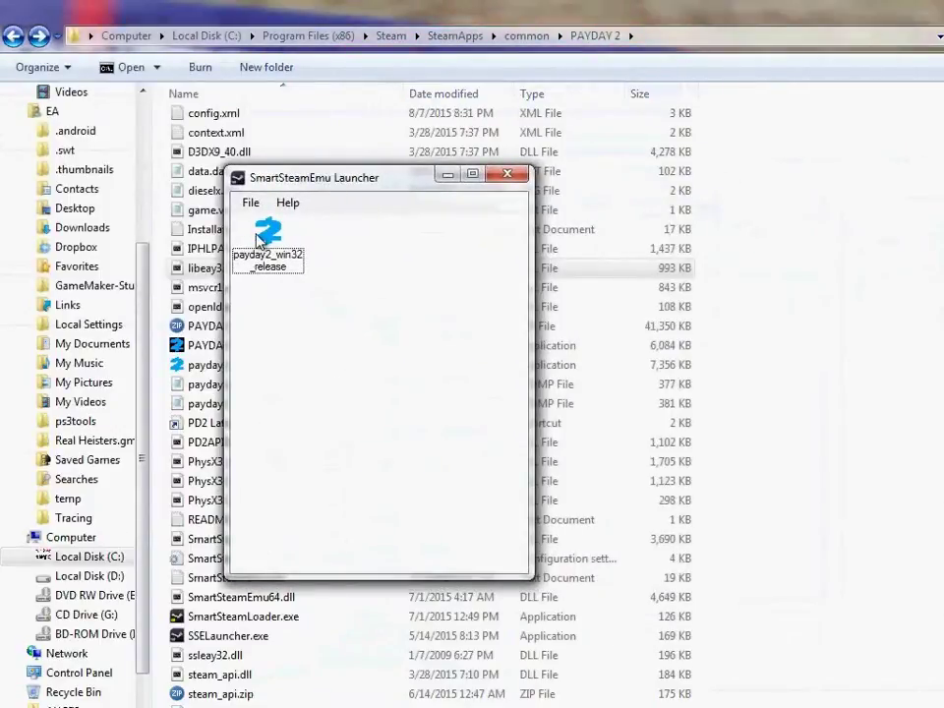
pyautogui.click(261, 240)
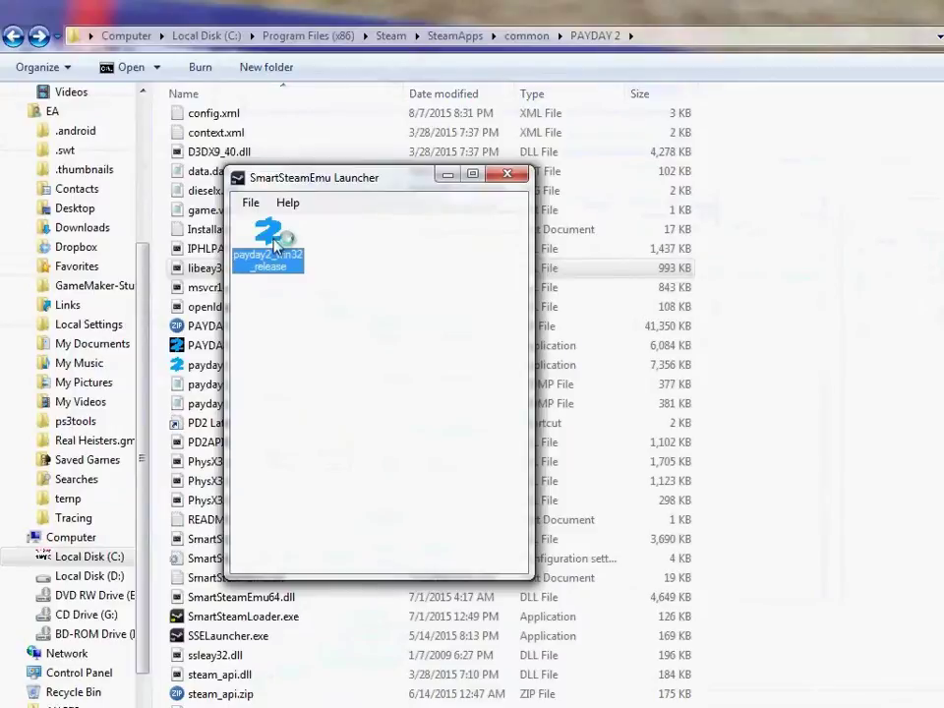
pyautogui.moveTo(261, 247)
pyautogui.mouseDown()
pyautogui.moveTo(265, 240)
pyautogui.moveTo(271, 249)
pyautogui.mouseUp()
pyautogui.doubleClick(272, 249)
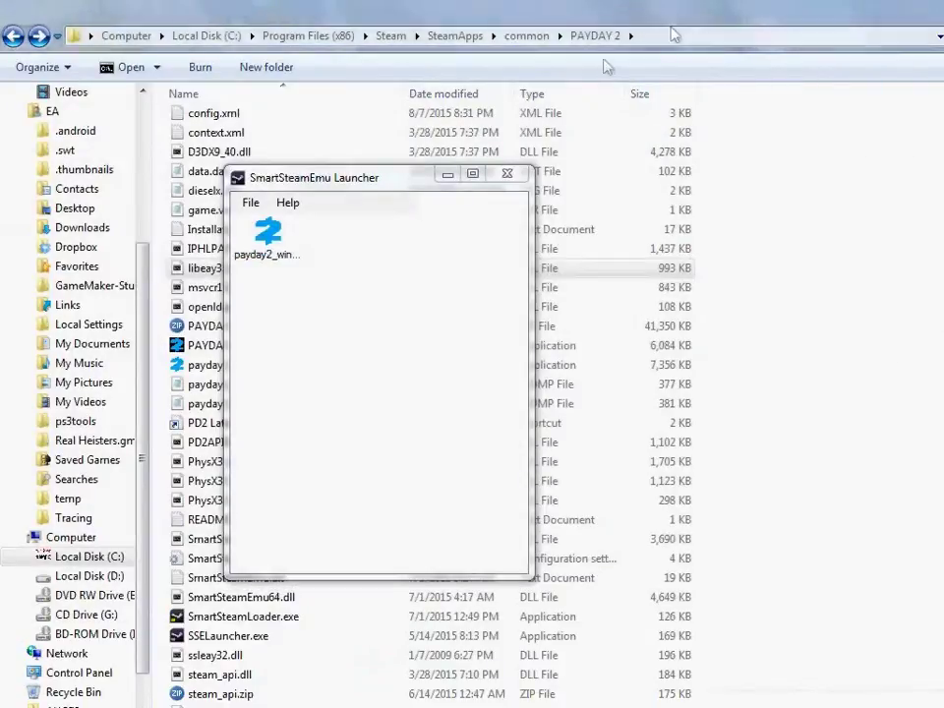
# - Open the properties of the payday2_win32_release entry and move the Game Settings dialog fully into view
pyautogui.rightClick(284, 236)
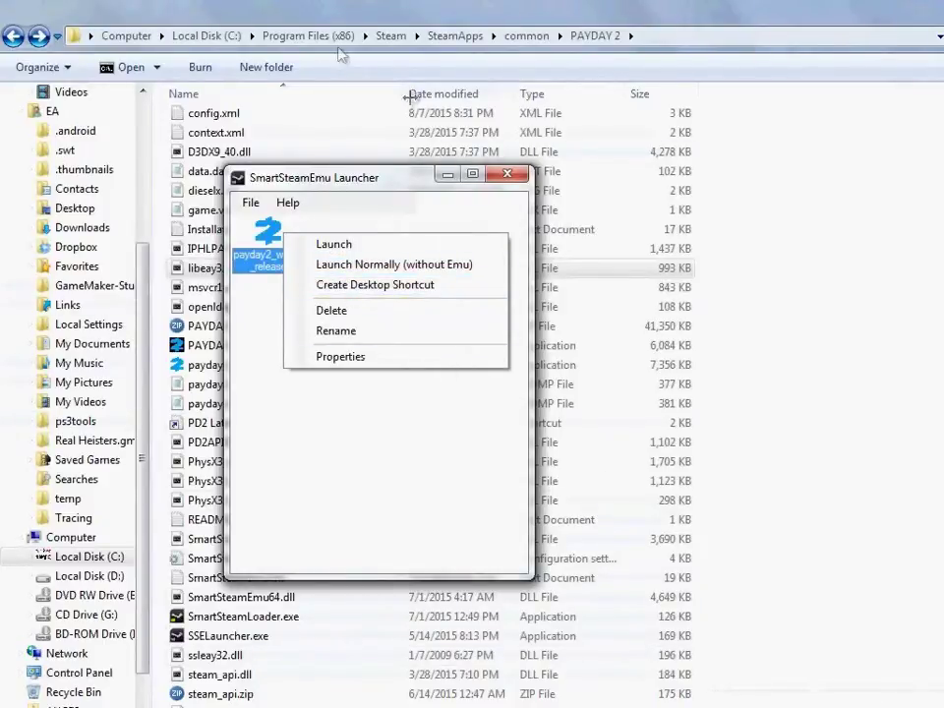
pyautogui.click(463, 217)
pyautogui.rightClick(265, 241)
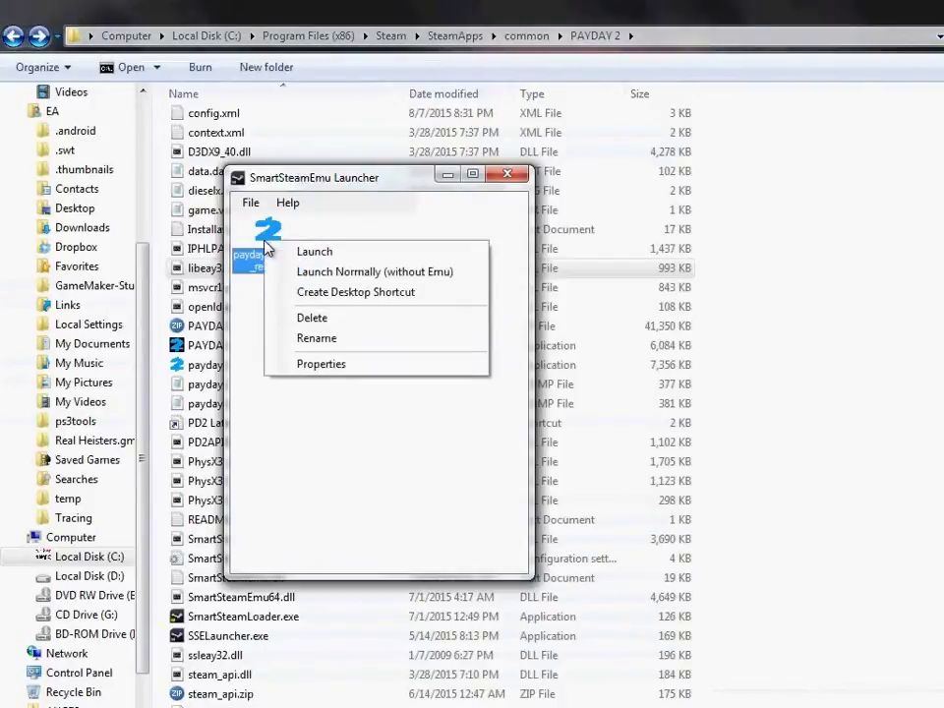
pyautogui.click(323, 371)
pyautogui.moveTo(86, 2); pyautogui.dragTo(565, 132)
# - Check that the Game Exe path points to payday2_win32_release.exe and the Game Folder path to the PAYDAY 2 folder
pyautogui.click(413, 343)
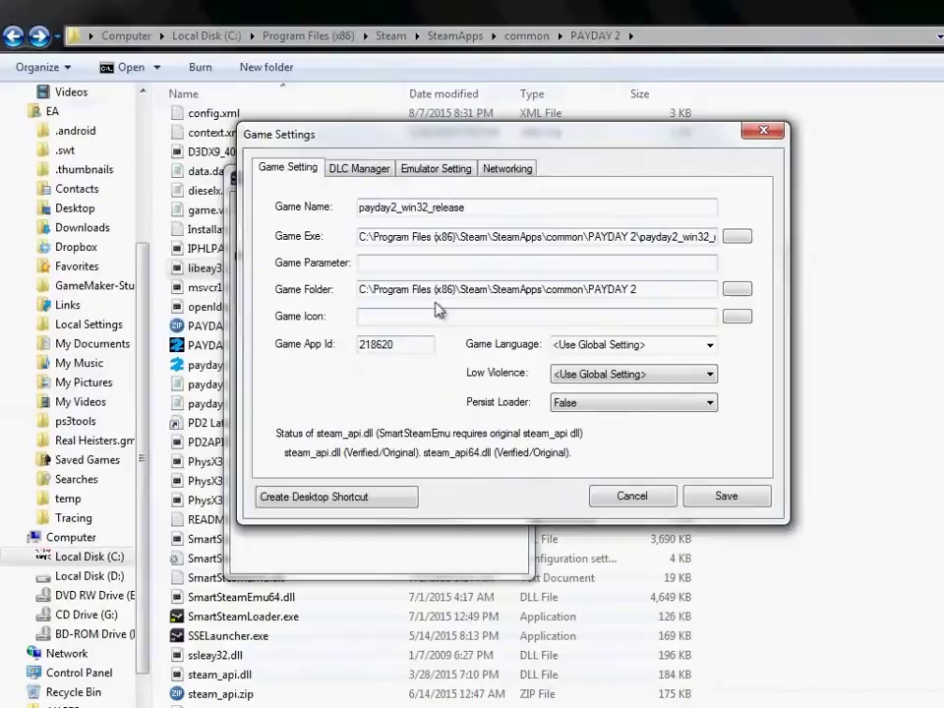
pyautogui.moveTo(689, 236); pyautogui.dragTo(332, 247)
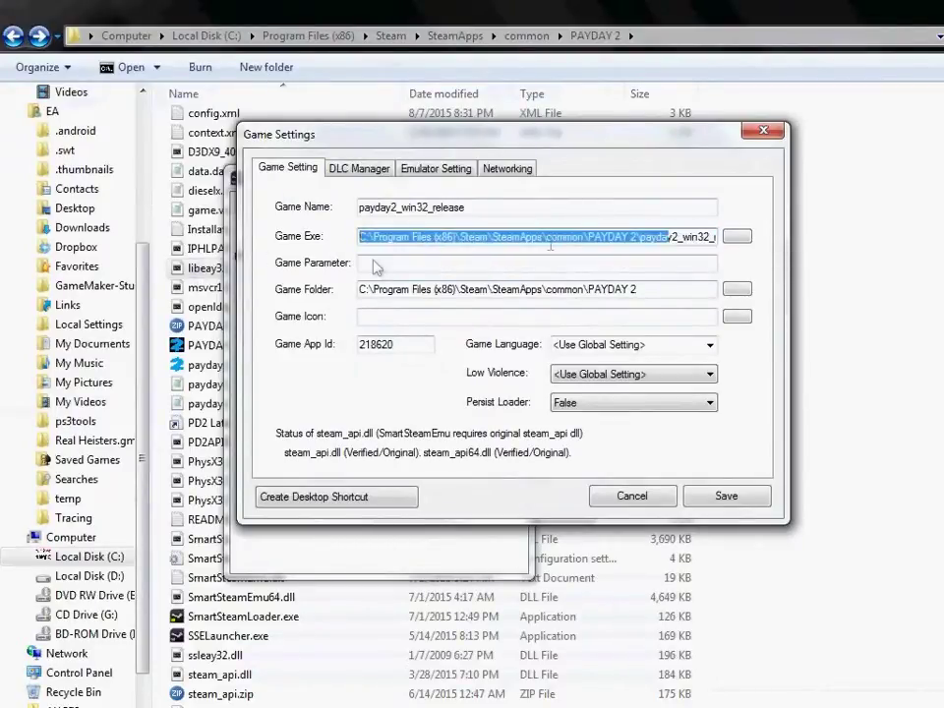
pyautogui.click(373, 266)
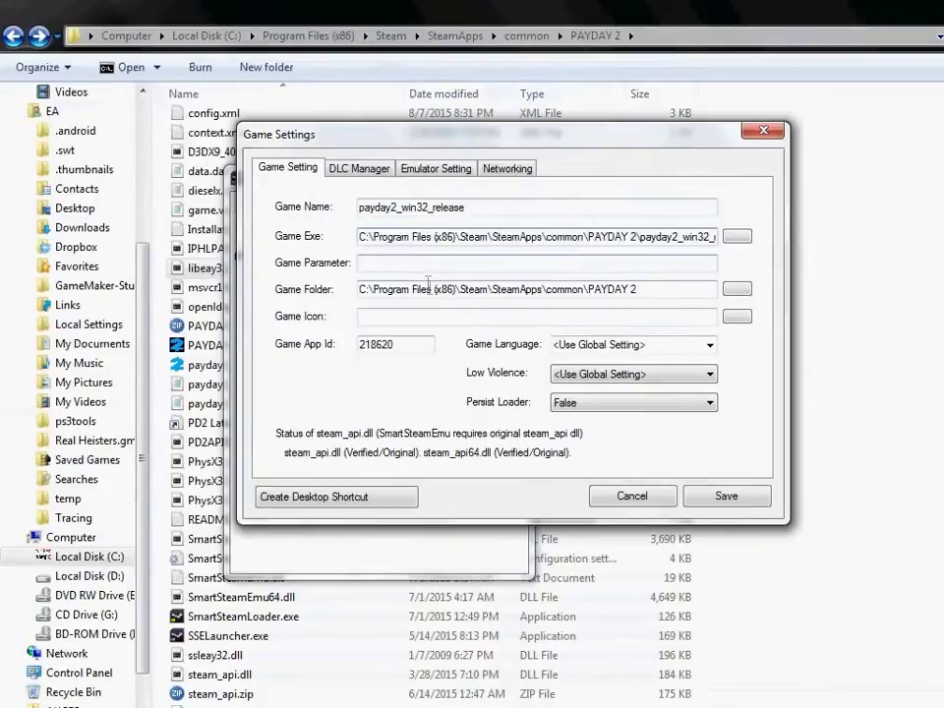
pyautogui.moveTo(637, 289); pyautogui.dragTo(358, 291)
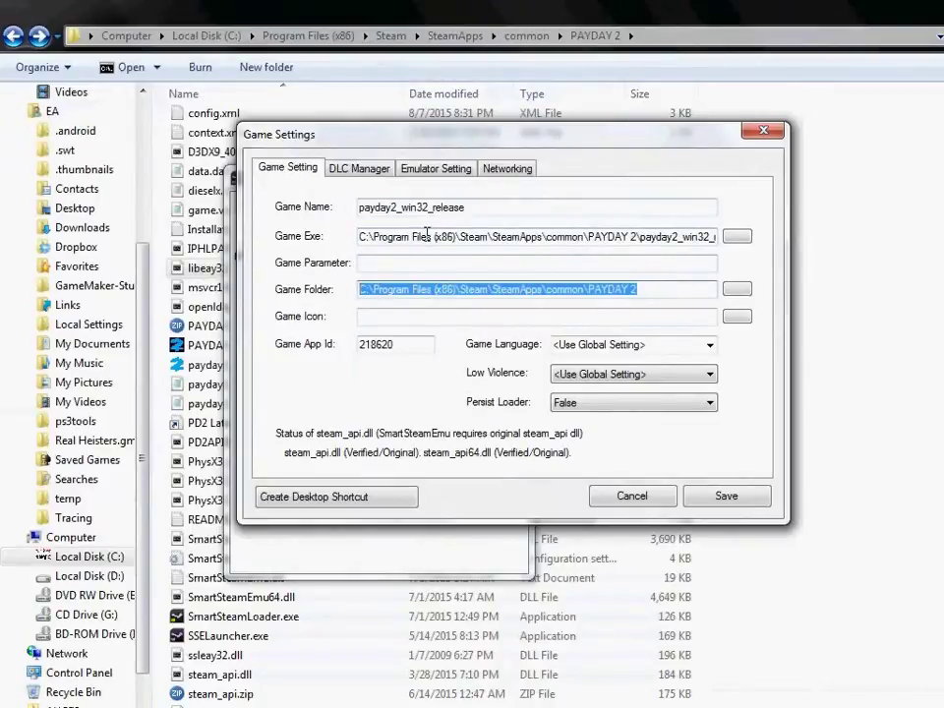
pyautogui.moveTo(428, 236); pyautogui.dragTo(757, 244)
pyautogui.click(644, 237)
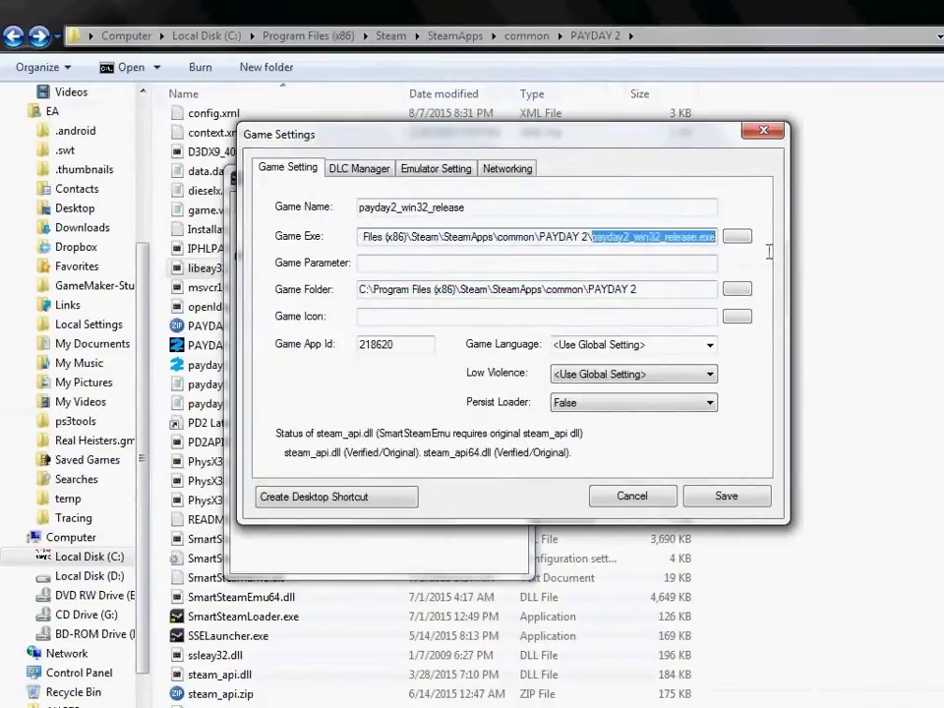
pyautogui.click(657, 289)
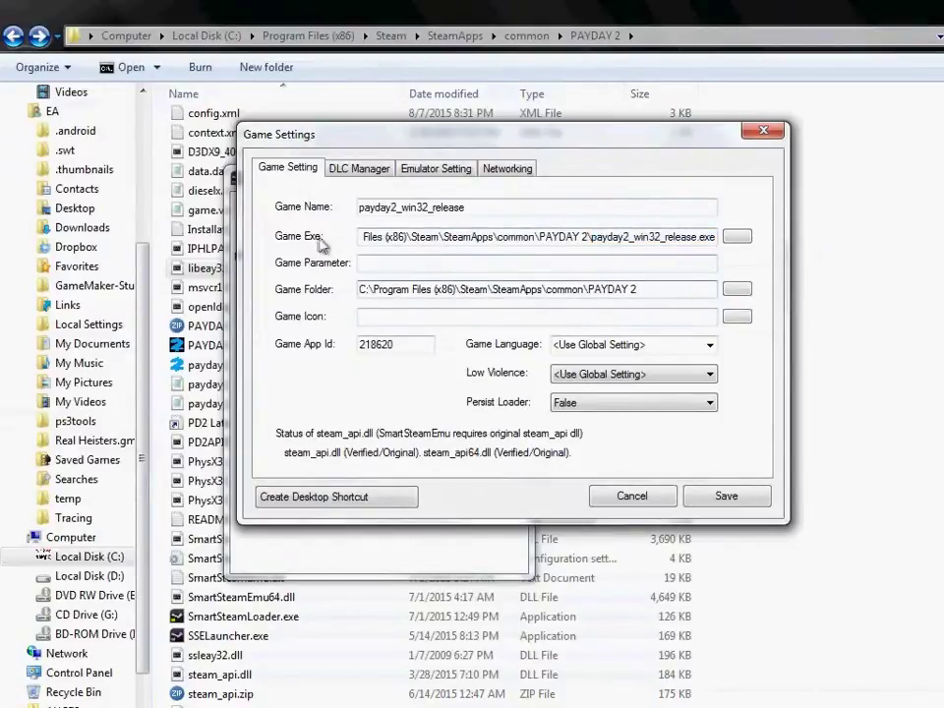
pyautogui.moveTo(391, 237); pyautogui.dragTo(354, 240)
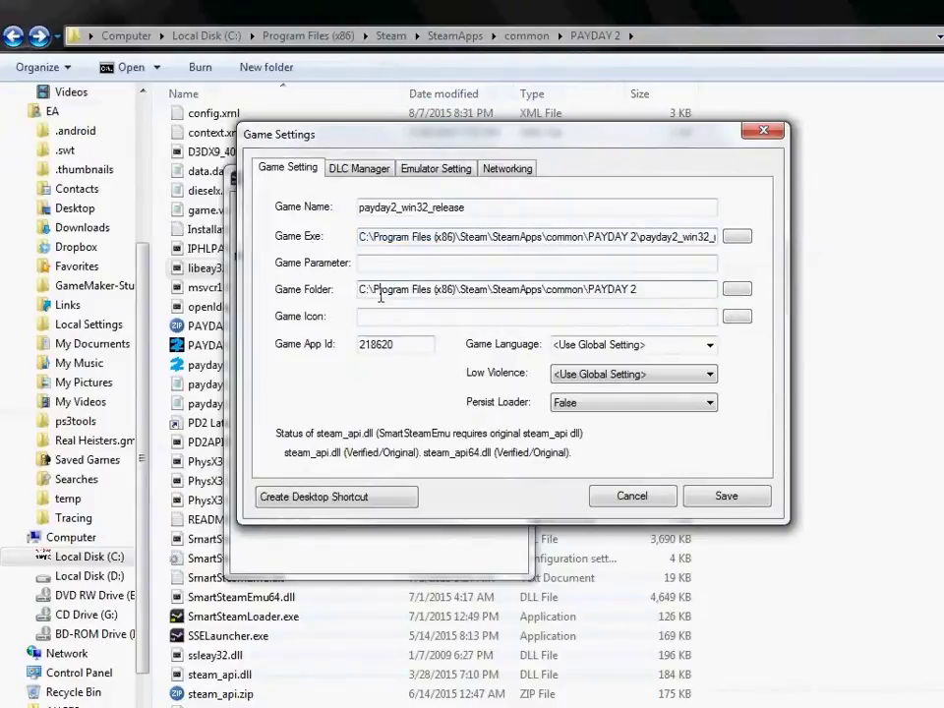
# - Check the Game App Id and the Game Language options in the game settings
pyautogui.doubleClick(386, 344)
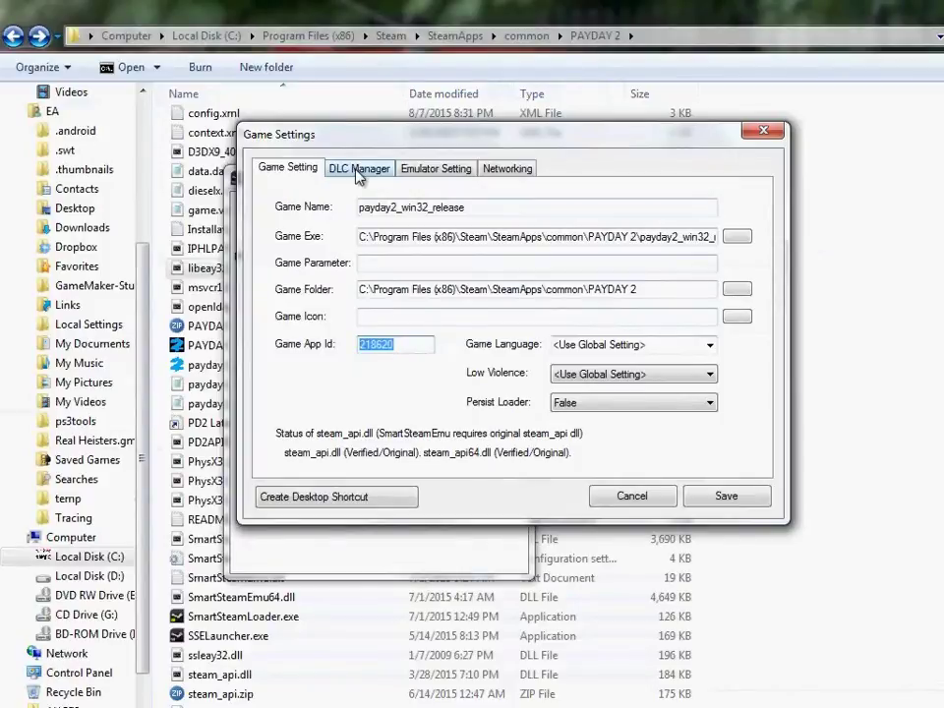
pyautogui.click(390, 344)
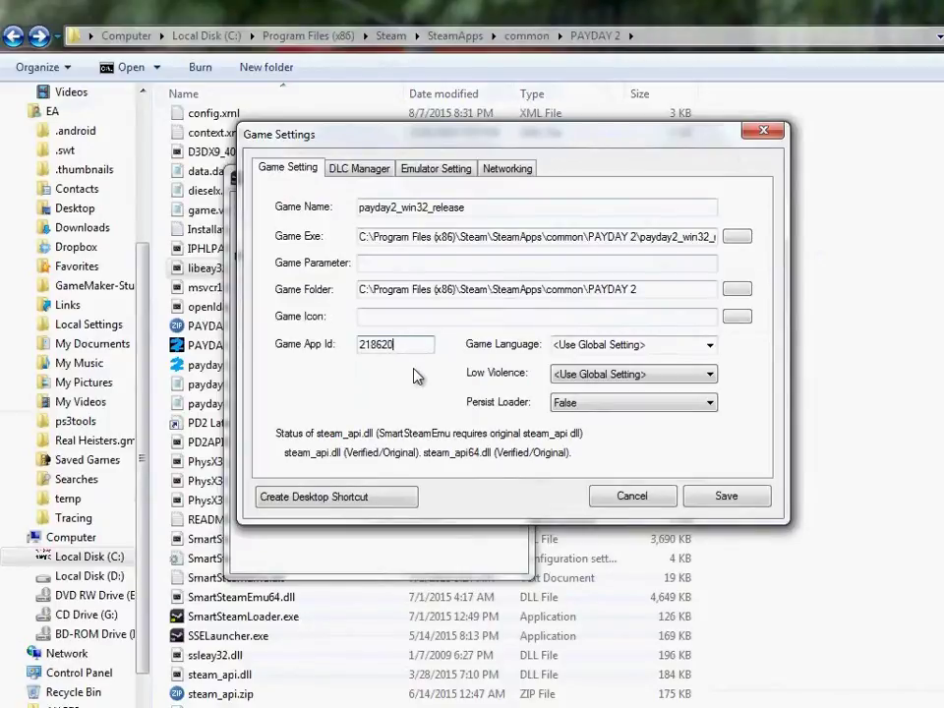
pyautogui.click(709, 349)
pyautogui.click(709, 349)
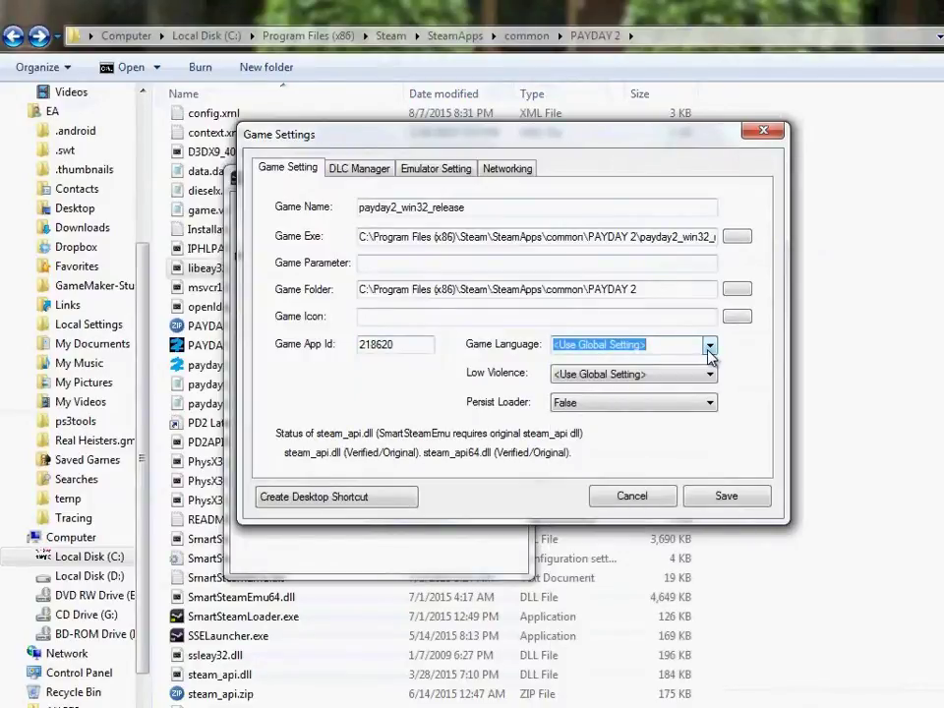
# - Examine the available choices for Game Language, Low Violence and Persist Loader in the game settings
pyautogui.click(709, 349)
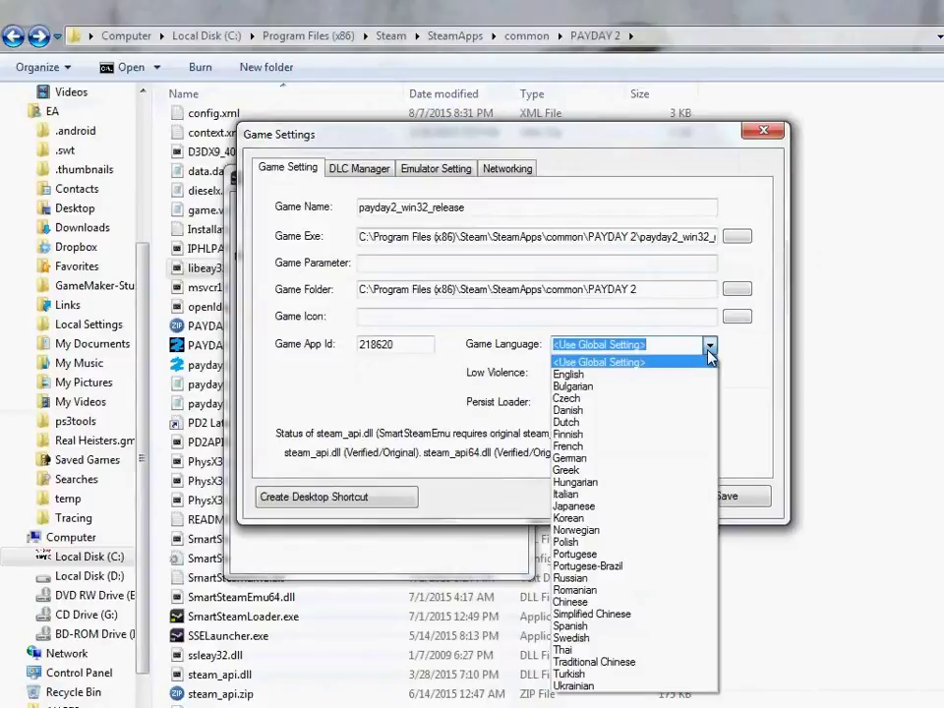
pyautogui.click(708, 348)
pyautogui.click(708, 348)
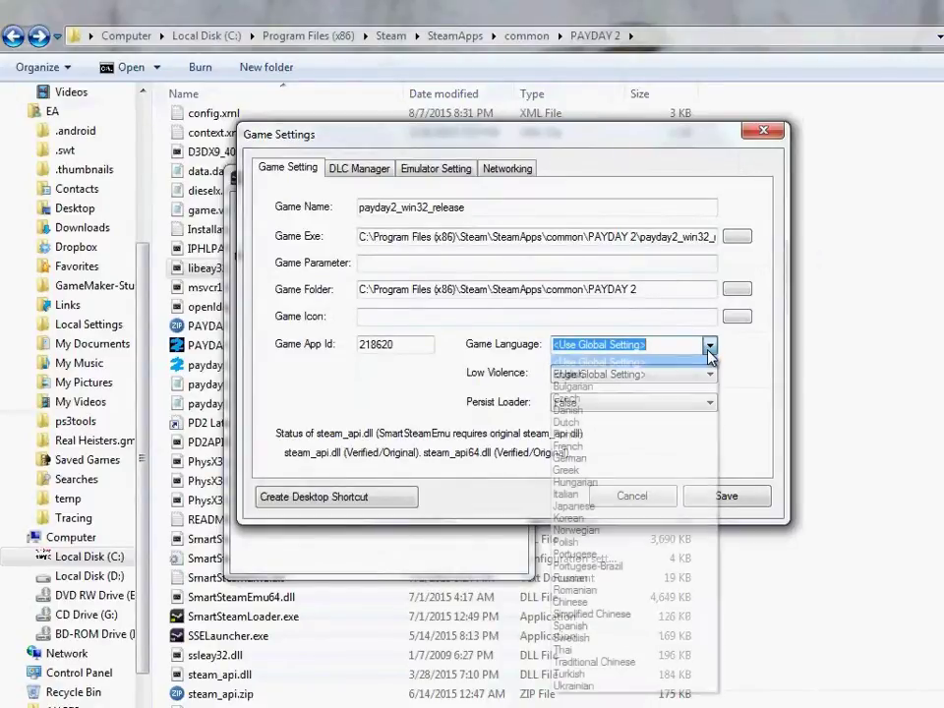
pyautogui.click(666, 349)
pyautogui.click(709, 348)
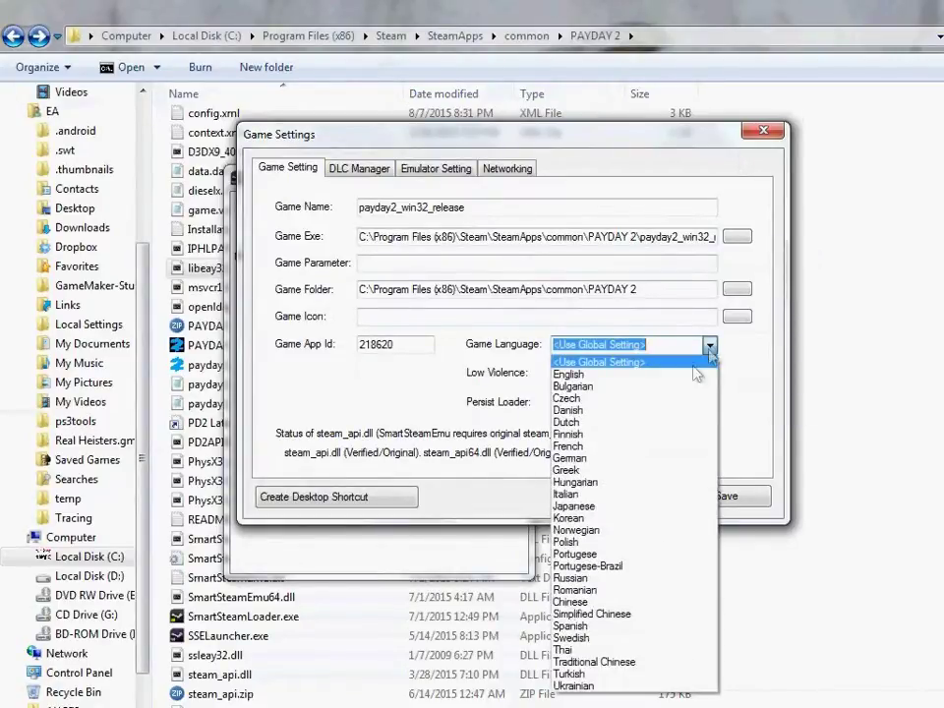
pyautogui.click(710, 346)
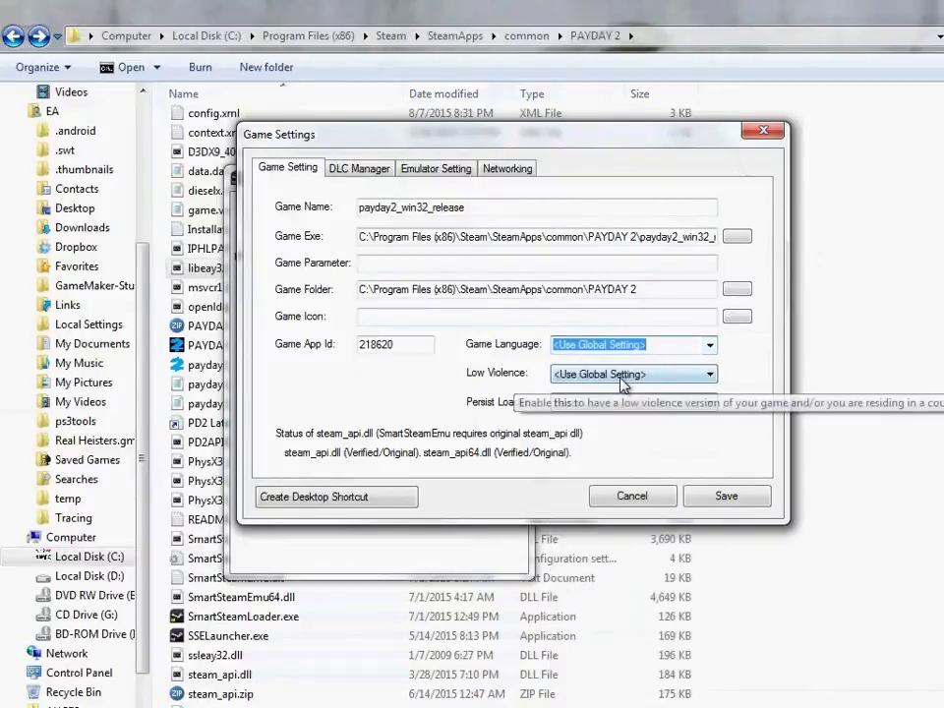
pyautogui.click(621, 379)
pyautogui.click(594, 413)
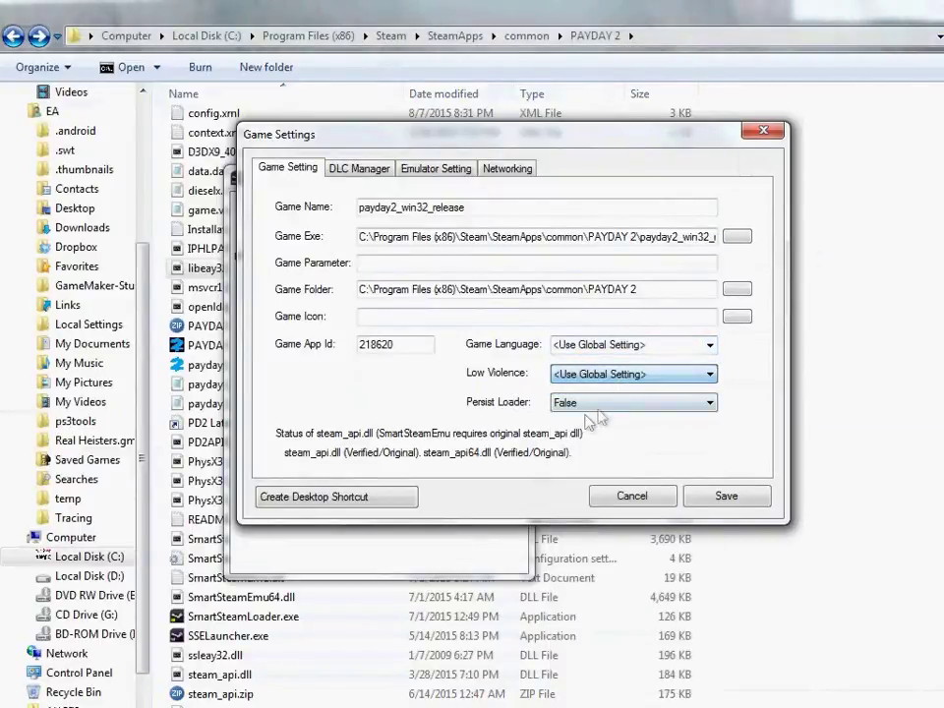
pyautogui.click(590, 409)
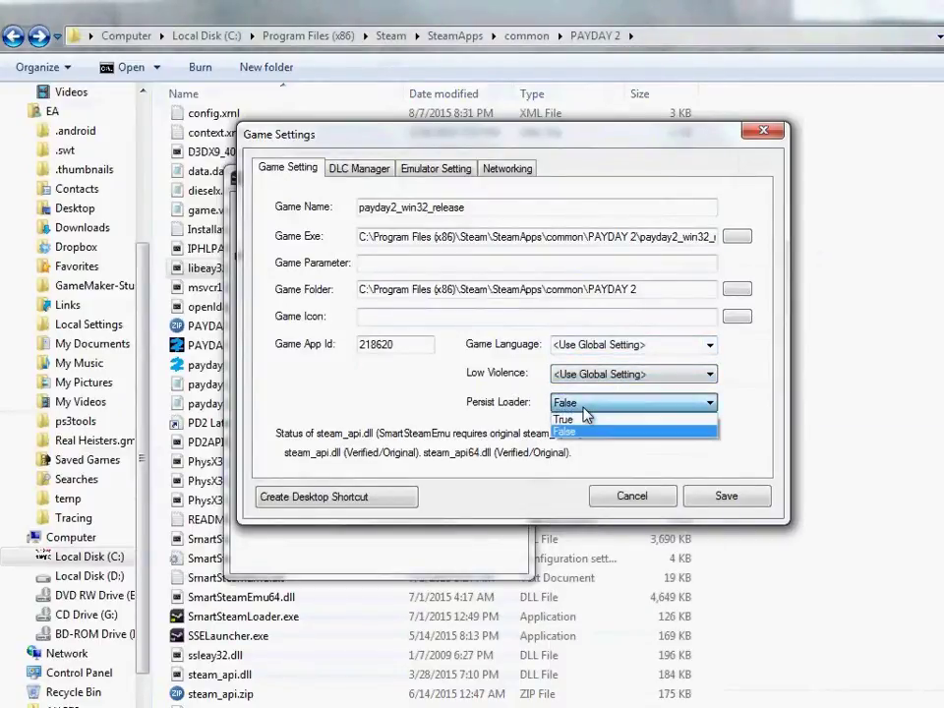
pyautogui.click(586, 409)
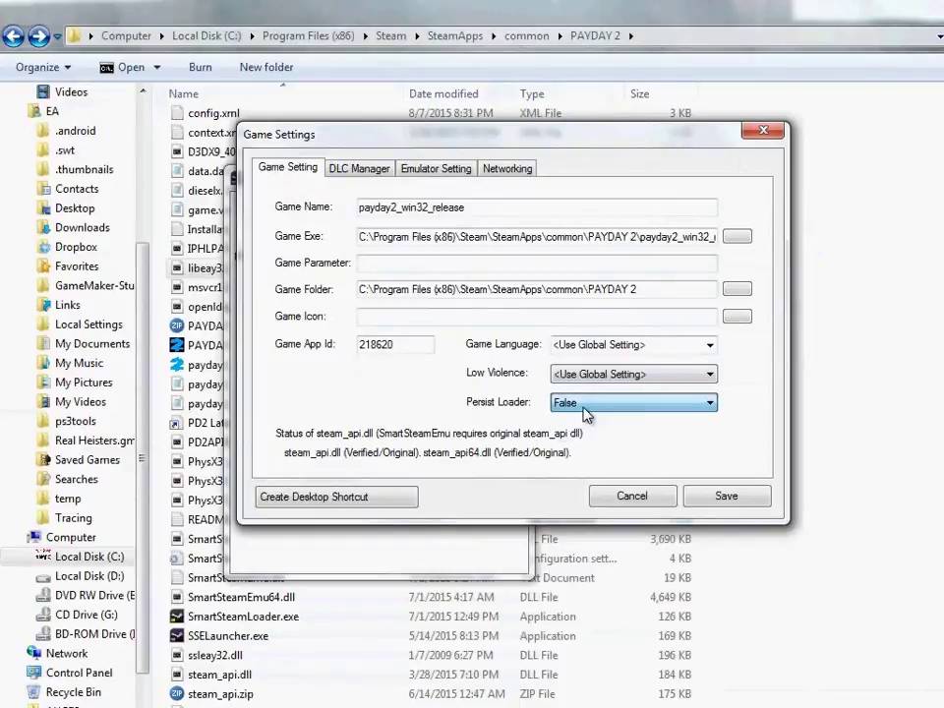
# - Check the DLC settings for the subscription to all DLCs and the Payday 2 Community and Payday 2 Mod - HoxHud entries
pyautogui.click(375, 174)
pyautogui.click(427, 268)
pyautogui.click(391, 258)
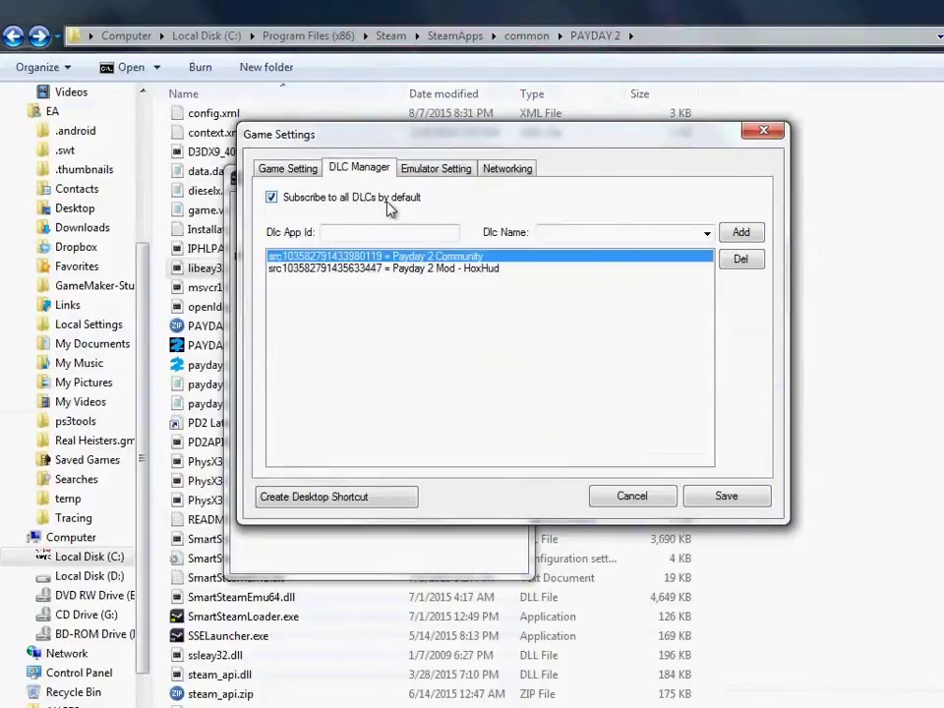
pyautogui.click(397, 269)
pyautogui.click(433, 257)
pyautogui.click(433, 268)
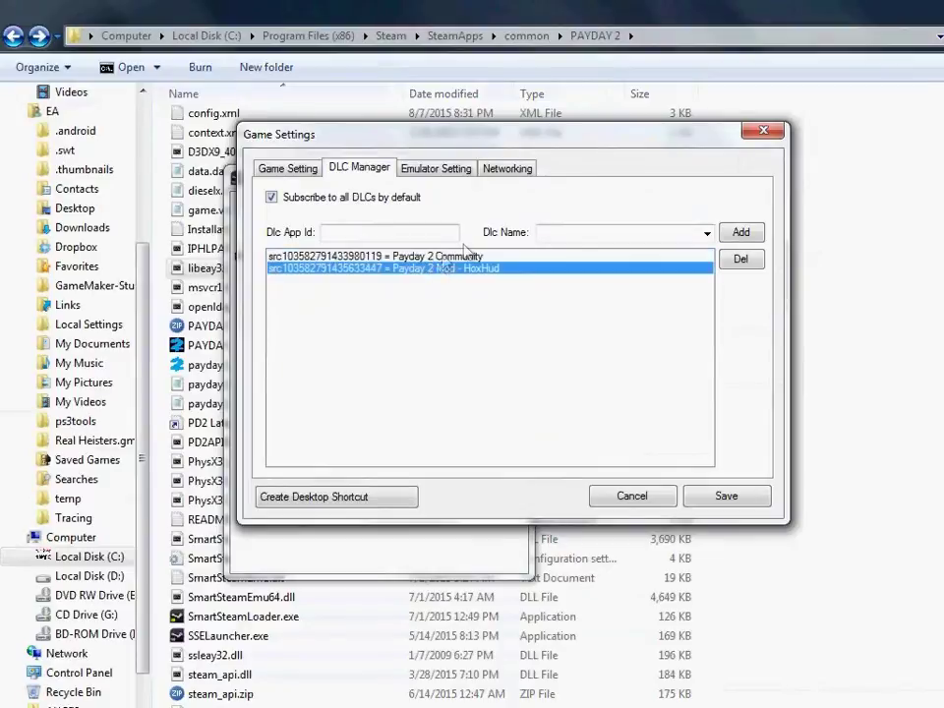
pyautogui.click(442, 258)
pyautogui.click(432, 269)
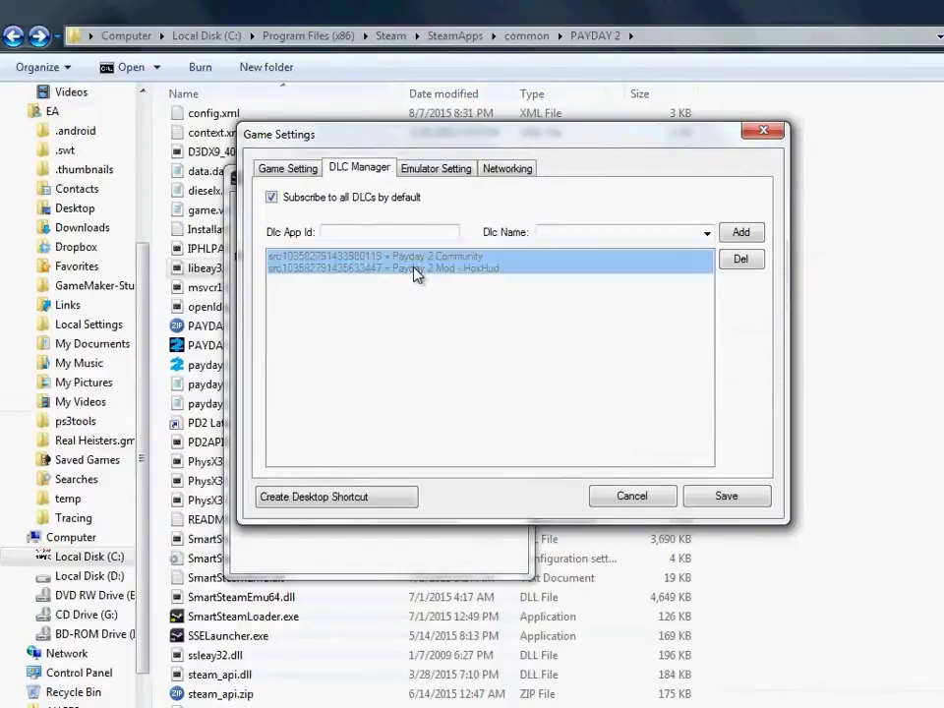
pyautogui.click(443, 257)
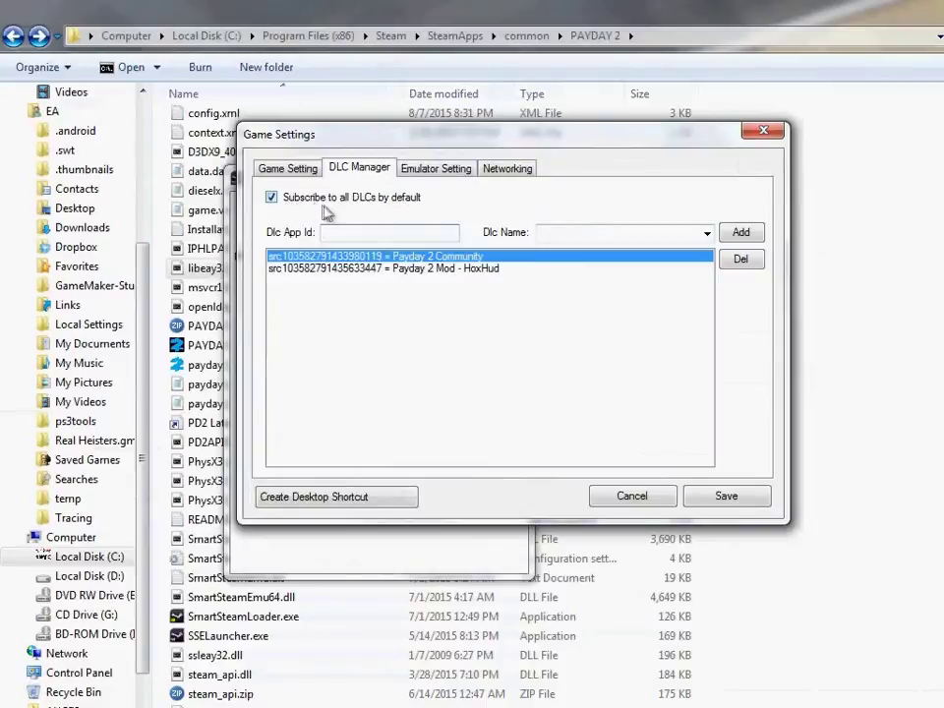
# - Check the Steam ID and Name fields in the game's emulator settings
pyautogui.click(436, 169)
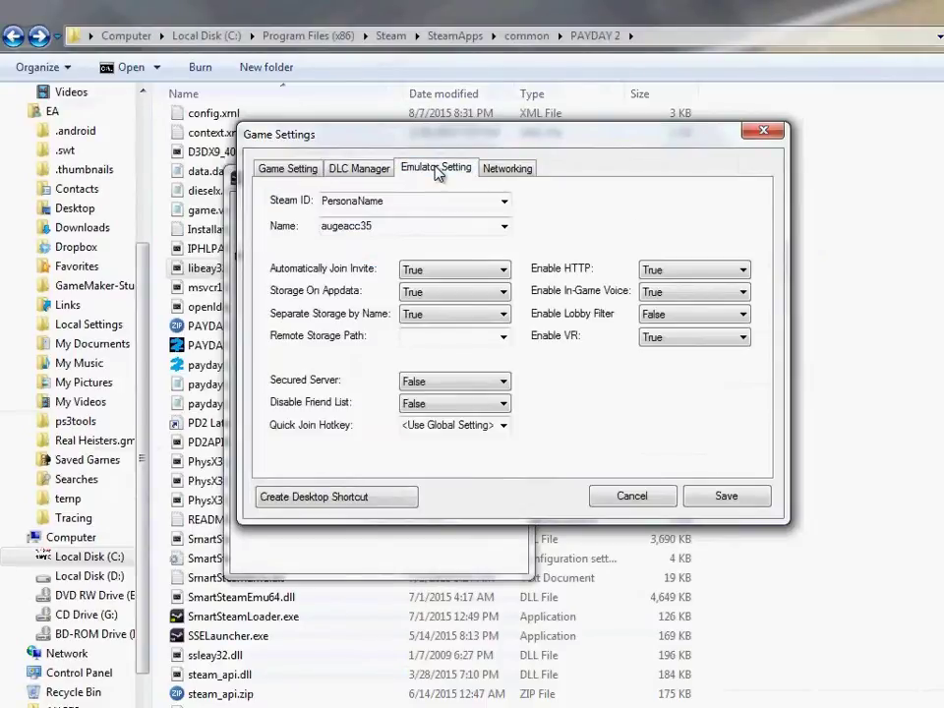
pyautogui.click(504, 204)
pyautogui.click(507, 205)
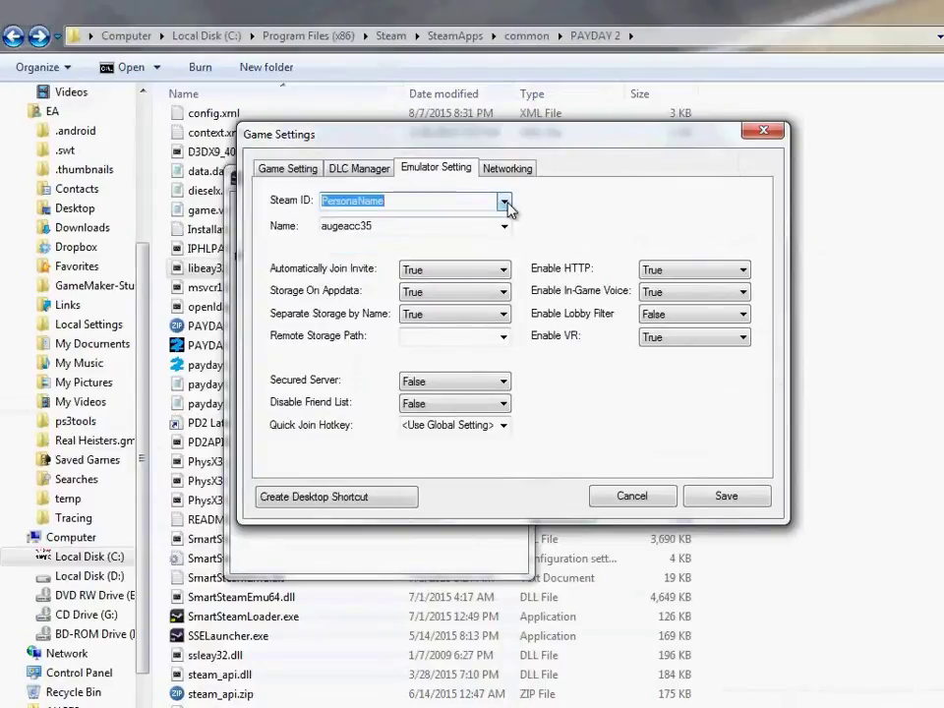
pyautogui.click(505, 202)
pyautogui.click(504, 202)
pyautogui.doubleClick(325, 228)
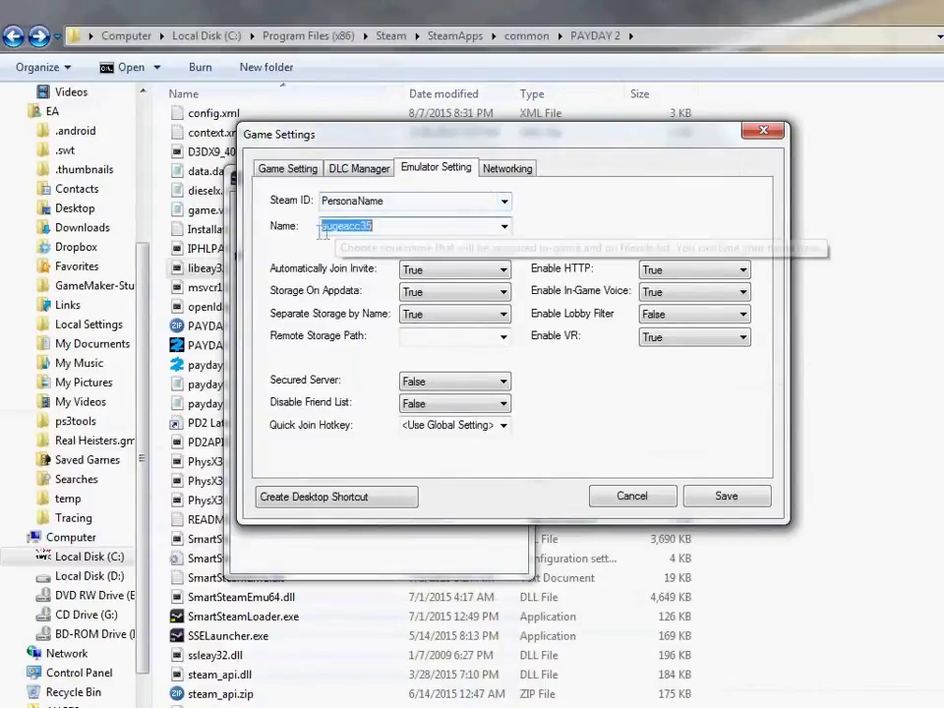
pyautogui.click(381, 225)
pyautogui.doubleClick(393, 226)
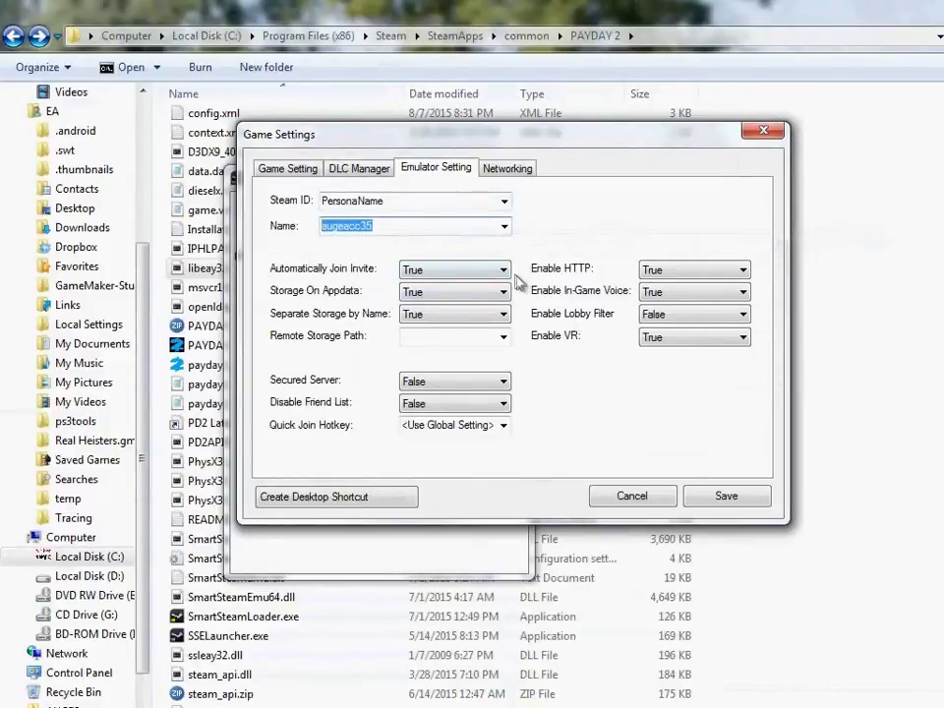
# - Check the Remote Storage Path and the available Quick Join Hotkey options in the emulator settings
pyautogui.click(505, 338)
pyautogui.click(506, 339)
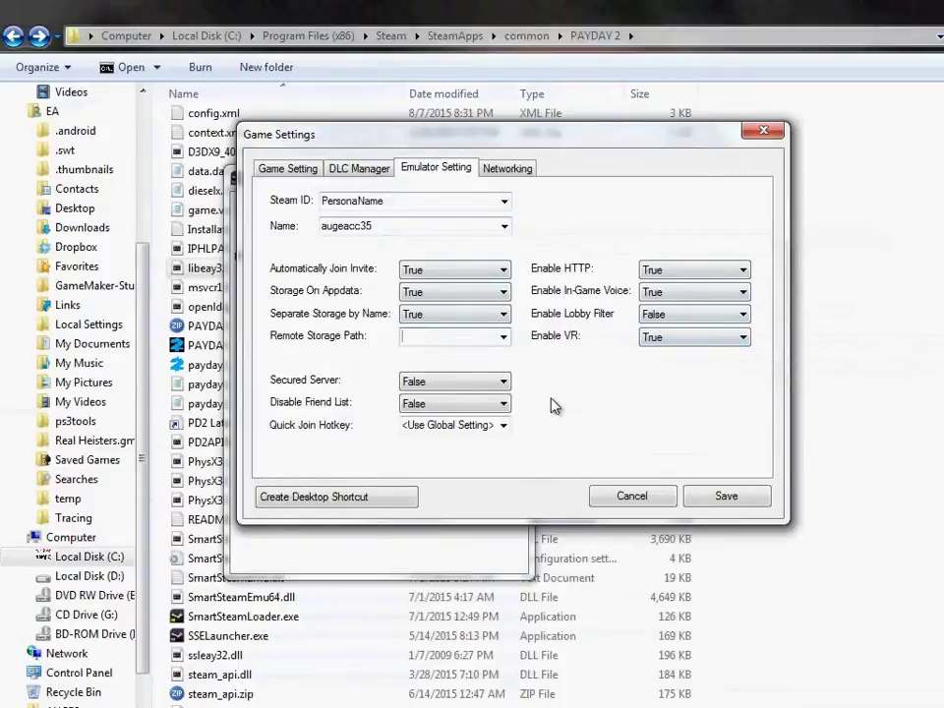
pyautogui.click(504, 426)
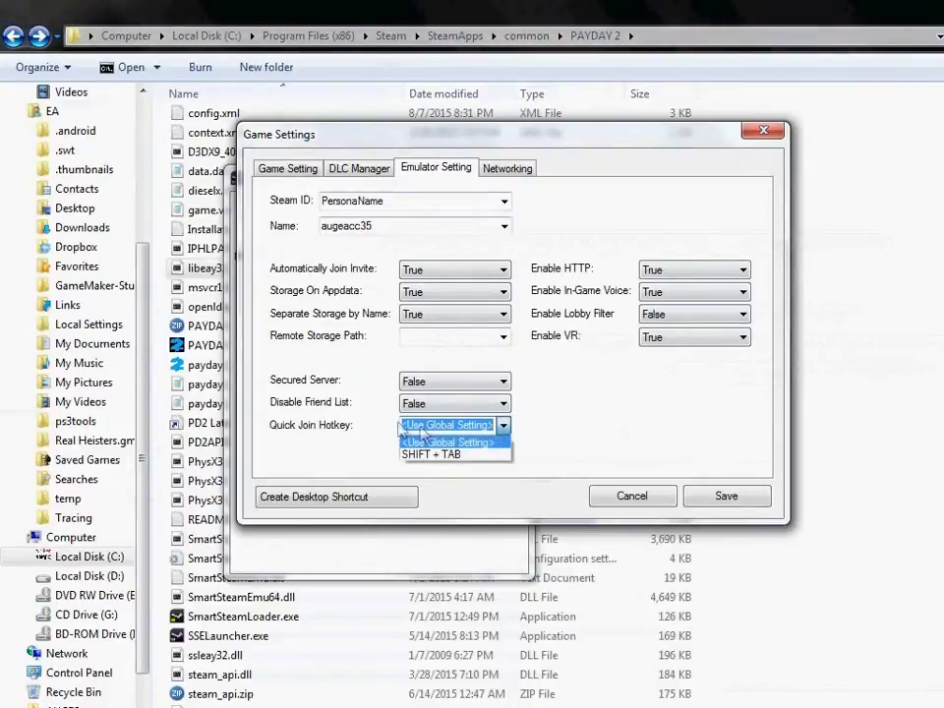
pyautogui.click(505, 431)
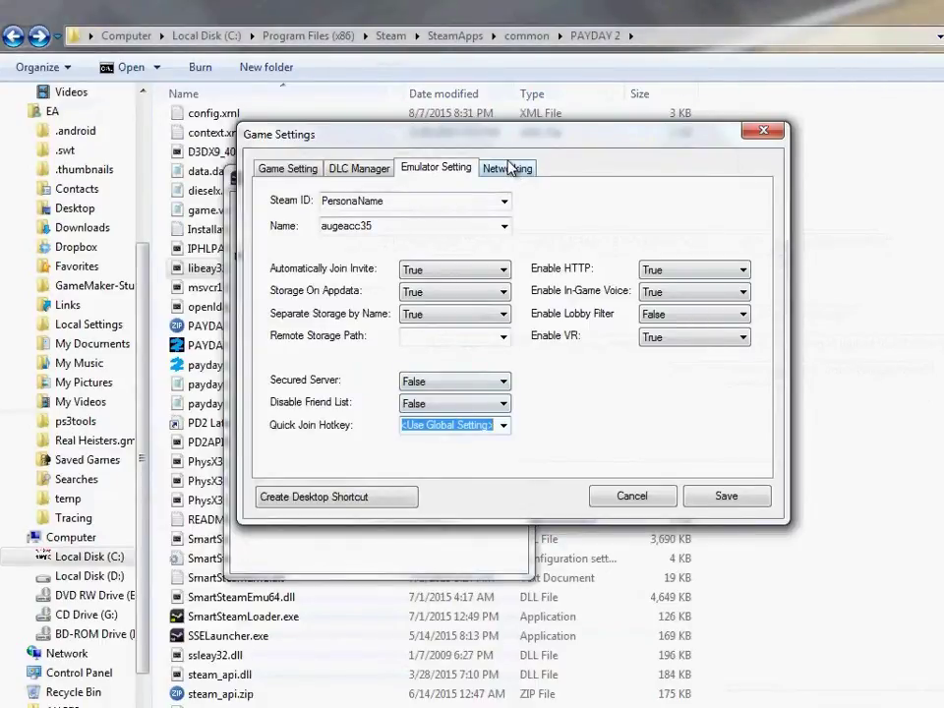
# - Select <Use Custom Settings> for the game's networking and check the Port, Maximum Port and Discovery Interval fields
pyautogui.click(506, 169)
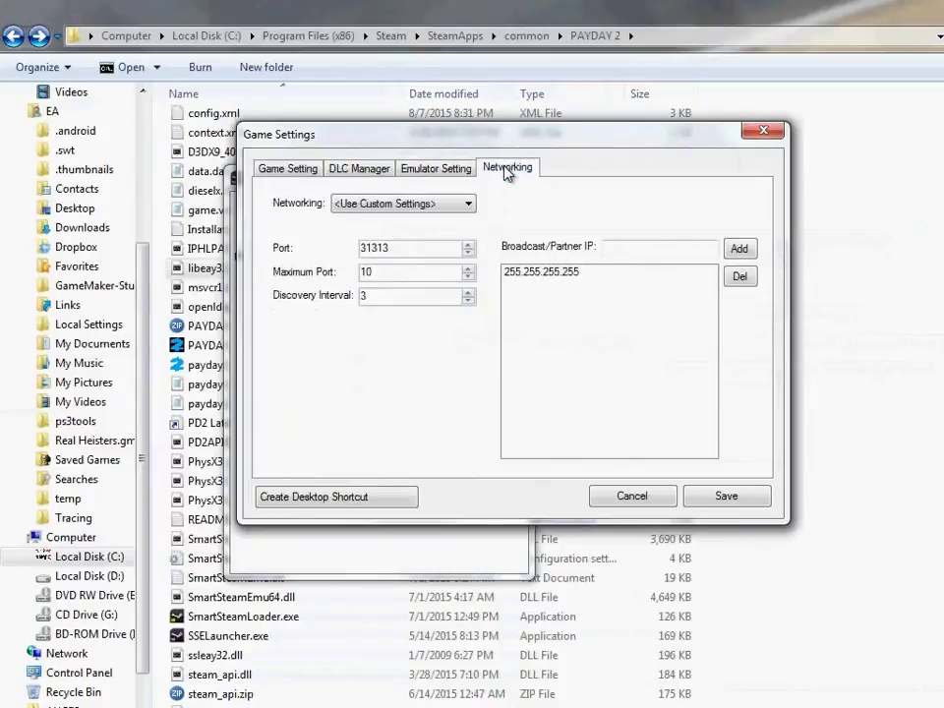
pyautogui.click(433, 202)
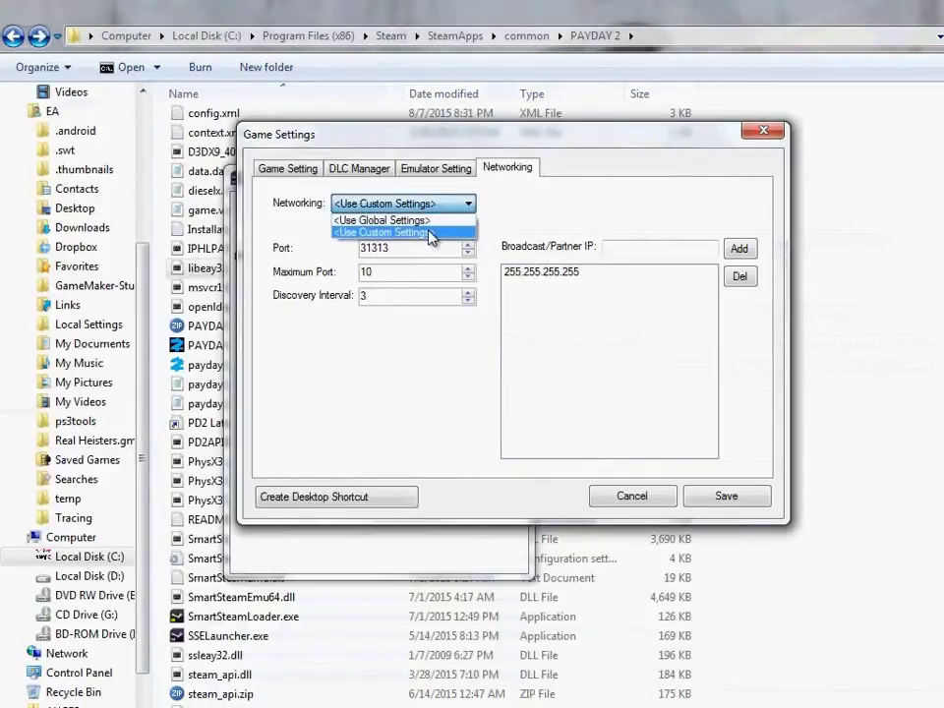
pyautogui.click(429, 233)
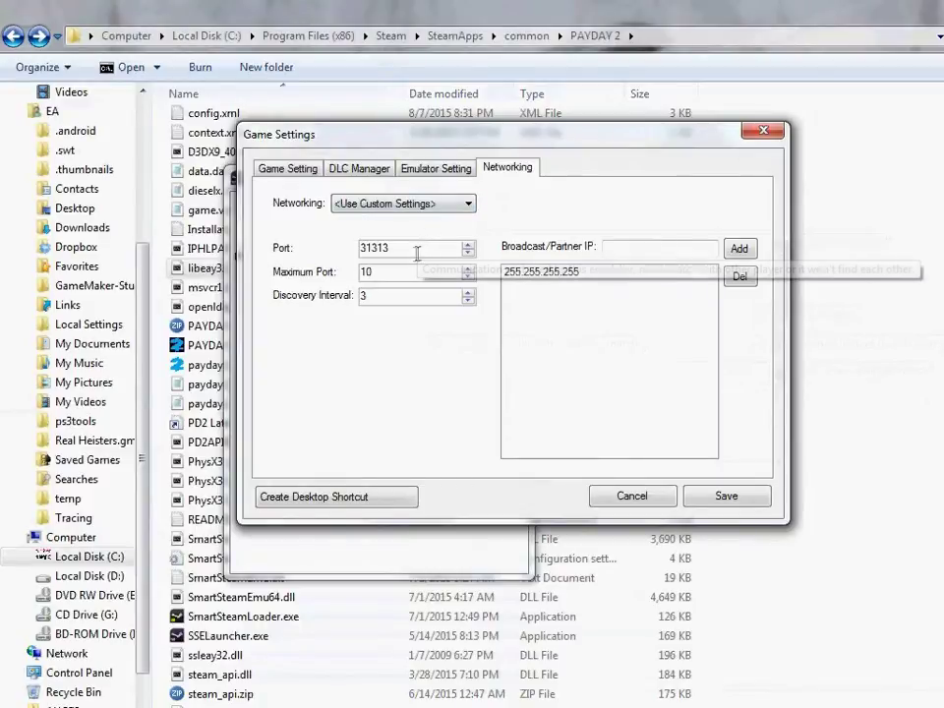
pyautogui.click(417, 251)
pyautogui.doubleClick(393, 251)
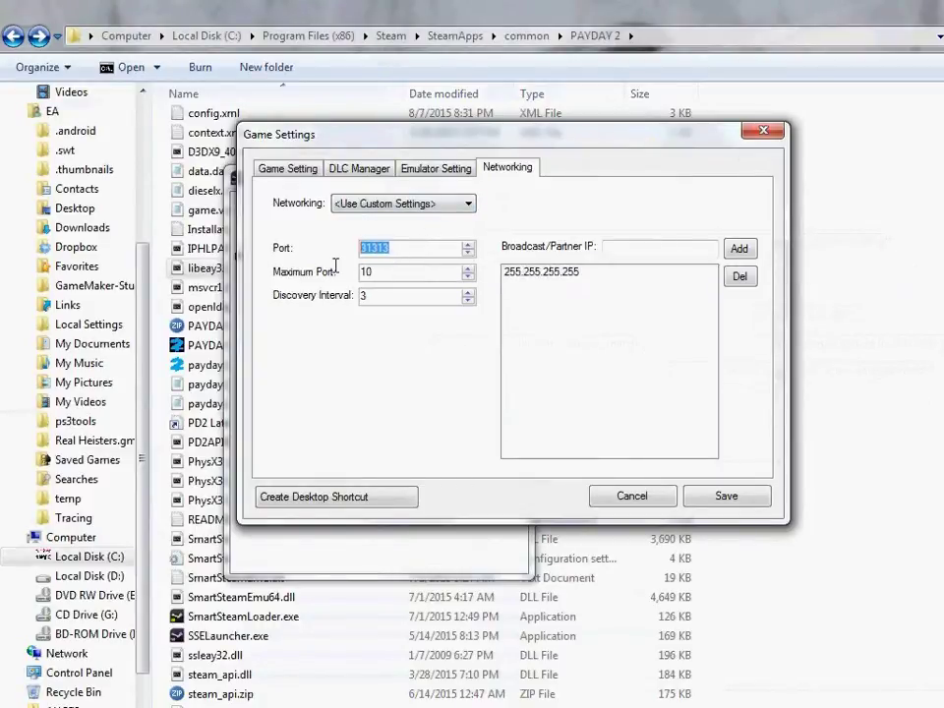
pyautogui.click(398, 249)
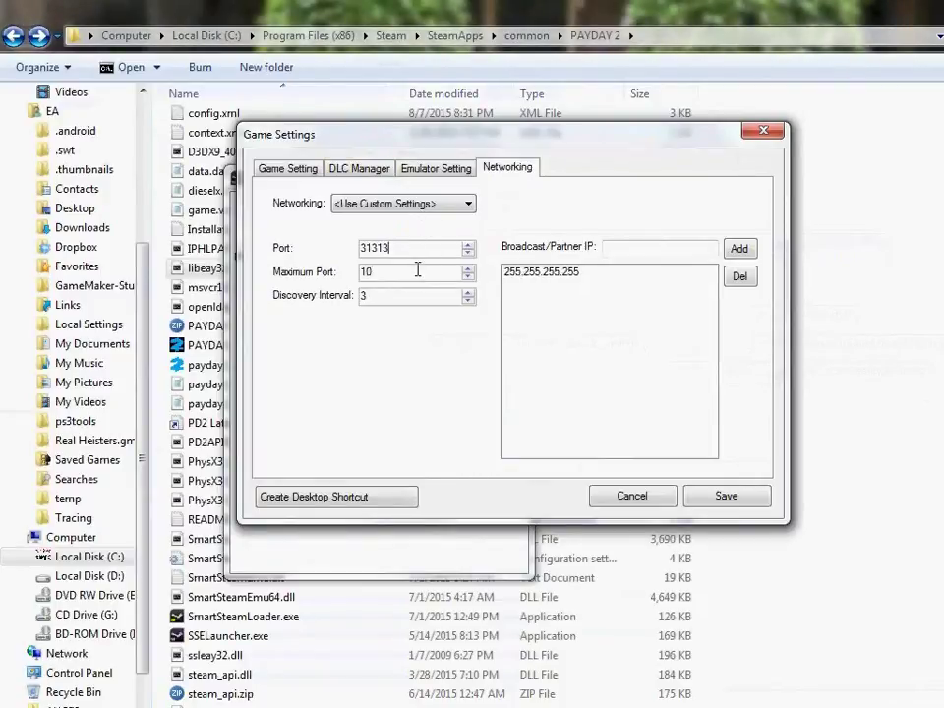
pyautogui.click(395, 304)
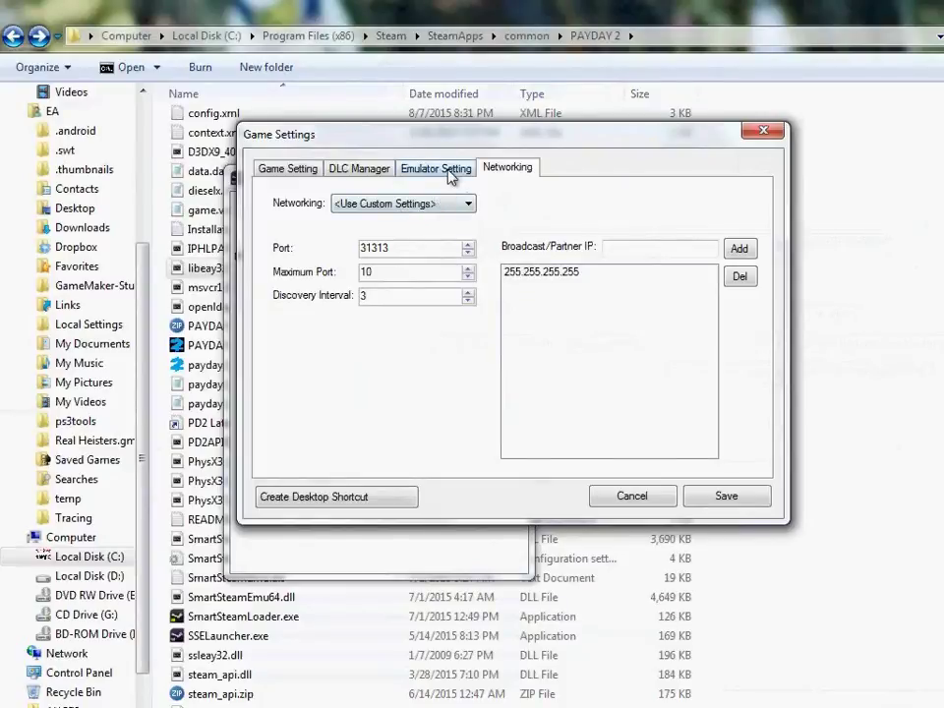
# - Check the Broadcast/Partner IP list and save the game settings
pyautogui.click(661, 273)
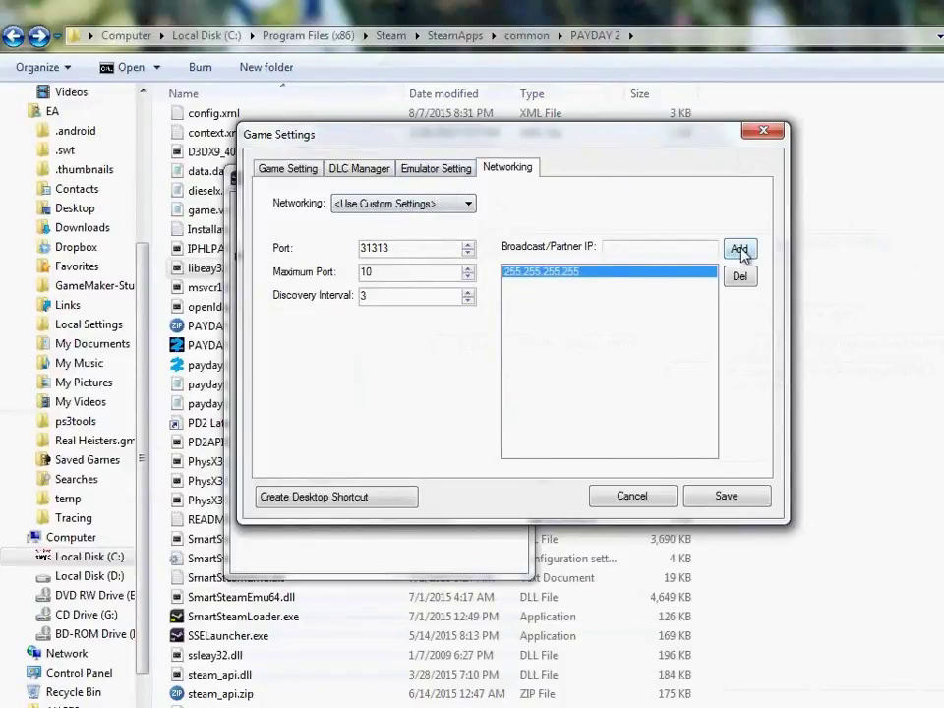
pyautogui.click(668, 248)
pyautogui.write('255')
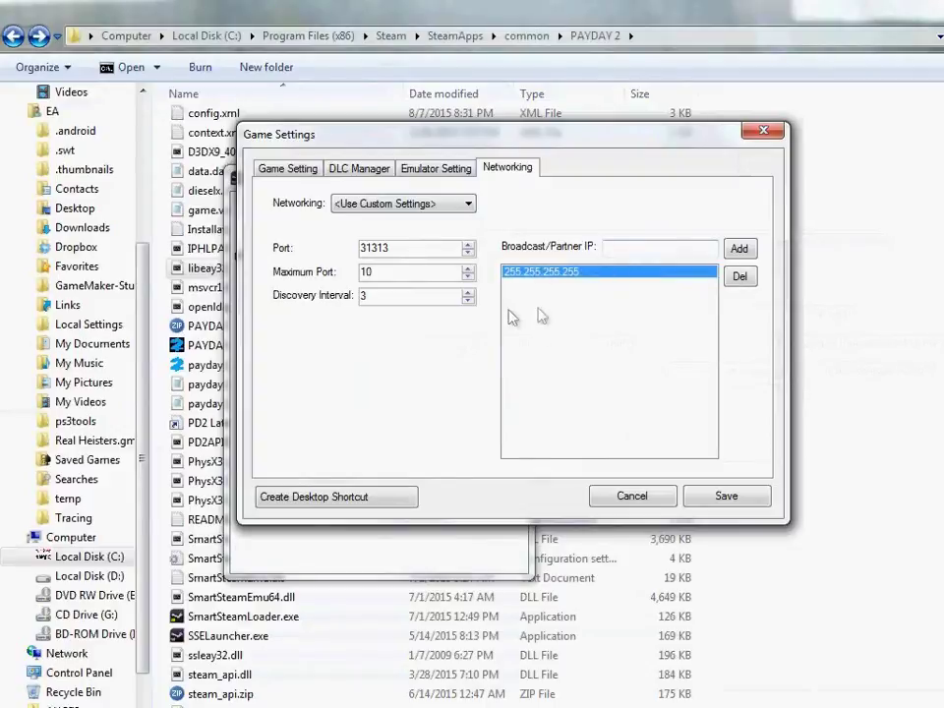
pyautogui.click(418, 282)
pyautogui.click(736, 502)
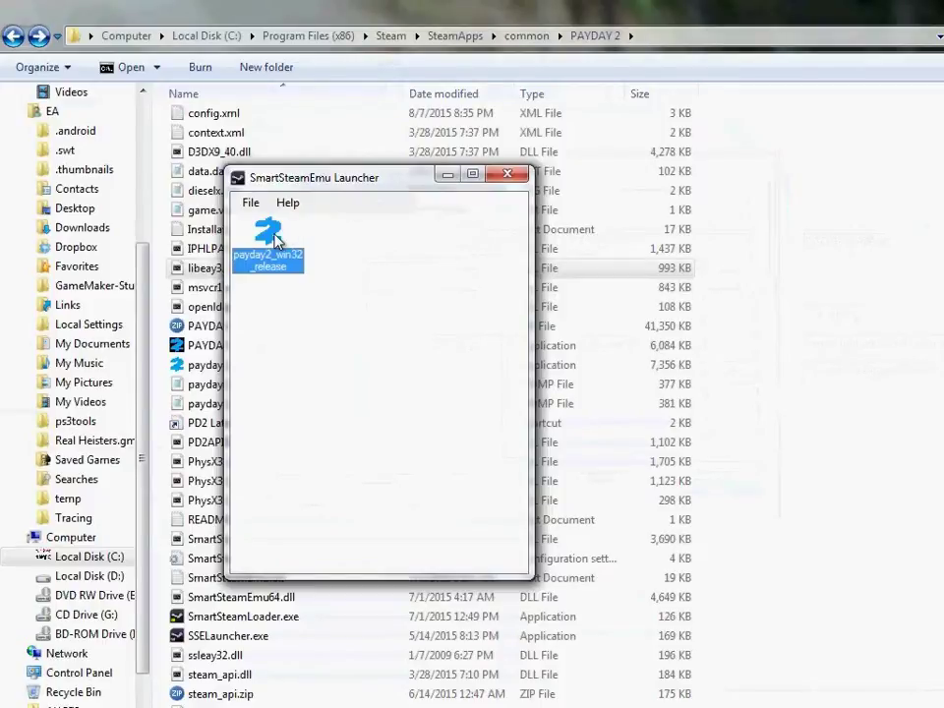
# - Launch the payday2_win32_release entry with its saved settings from the launcher
pyautogui.doubleClick(275, 239)
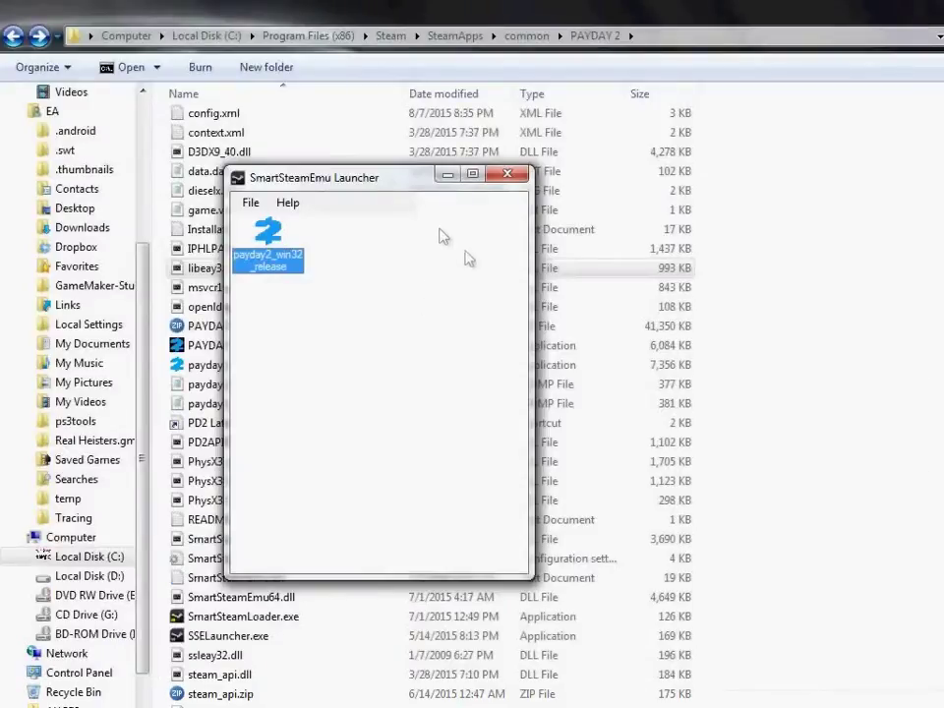
pyautogui.click(251, 202)
pyautogui.moveTo(287, 203)
# - Reopen the properties of payday2_win32_release, bring the Game Settings dialog fully into view and look through its pages
pyautogui.rightClick(256, 252)
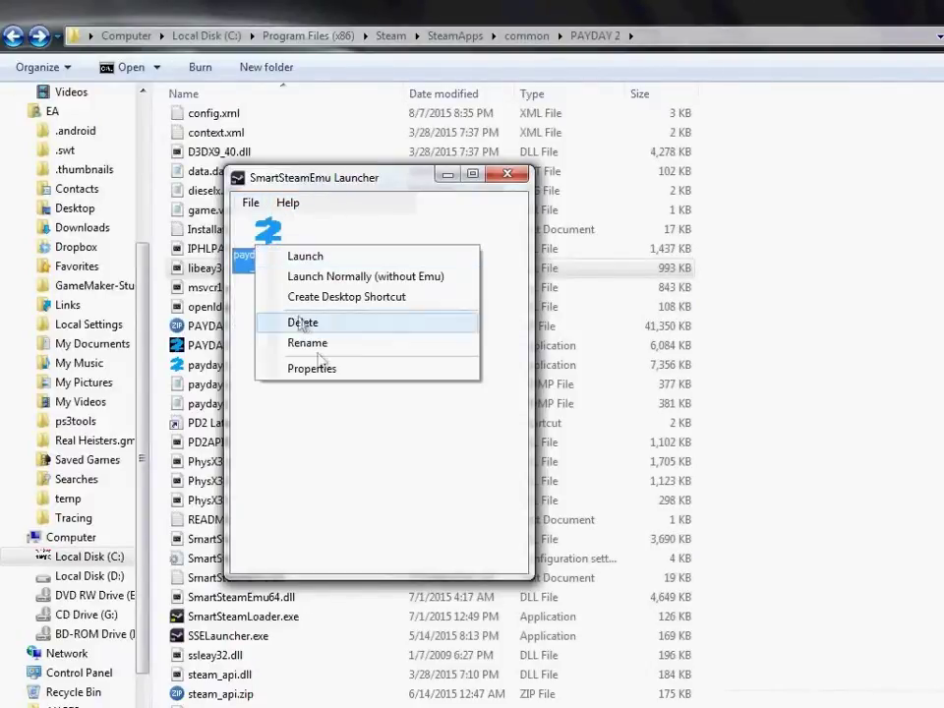
pyautogui.click(325, 369)
pyautogui.moveTo(14, 1); pyautogui.dragTo(610, 136)
pyautogui.click(383, 171)
pyautogui.click(495, 173)
pyautogui.click(334, 173)
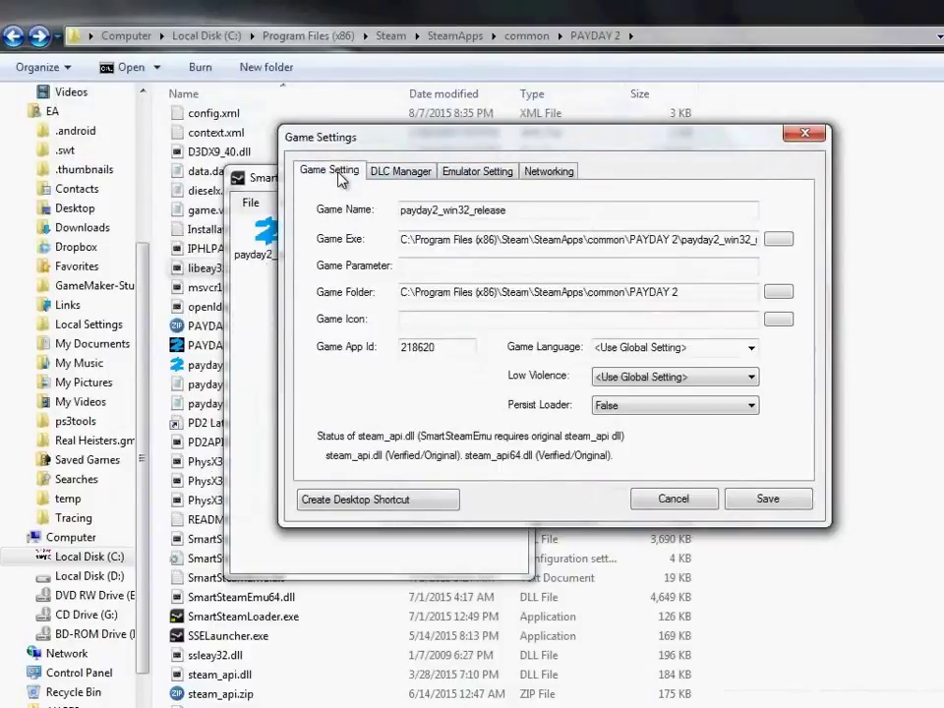
# - Check the Enable In-Game Voice options in the game's emulator settings and close Game Settings without saving
pyautogui.click(482, 172)
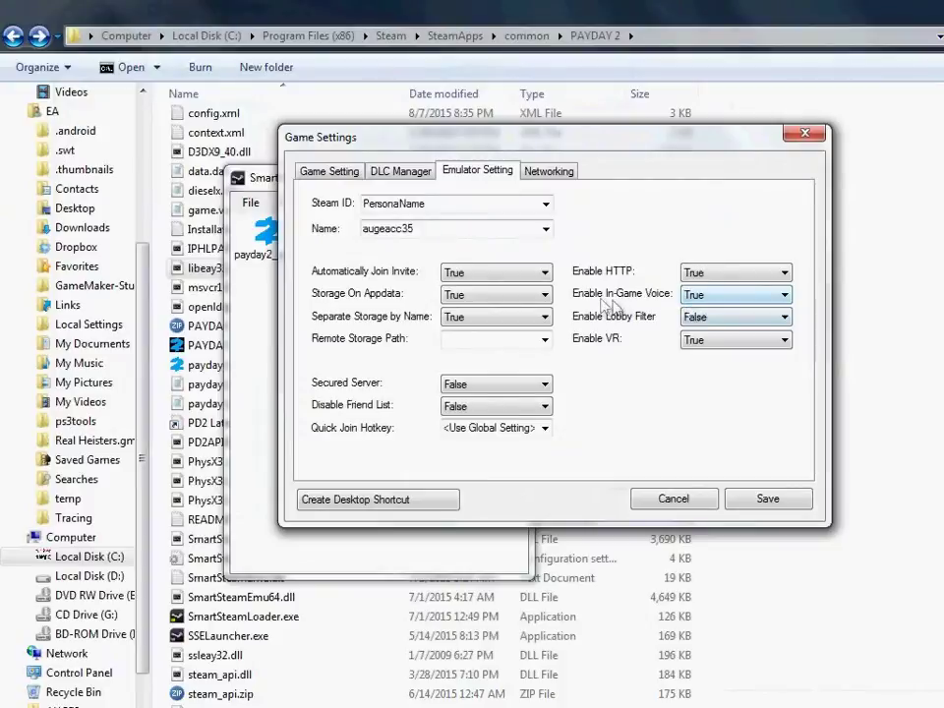
pyautogui.click(693, 300)
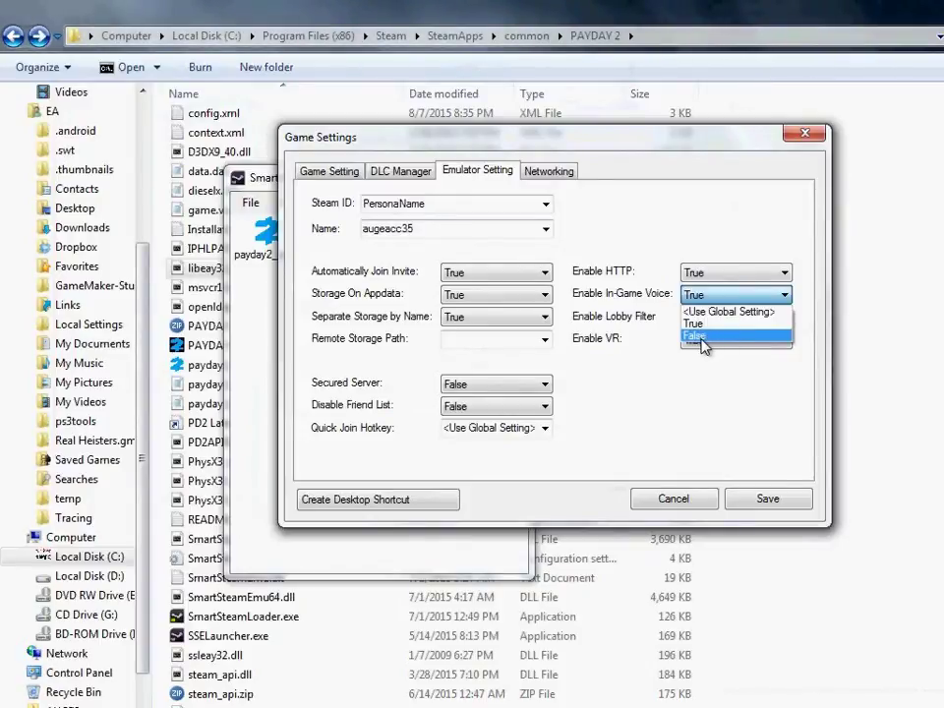
pyautogui.click(669, 381)
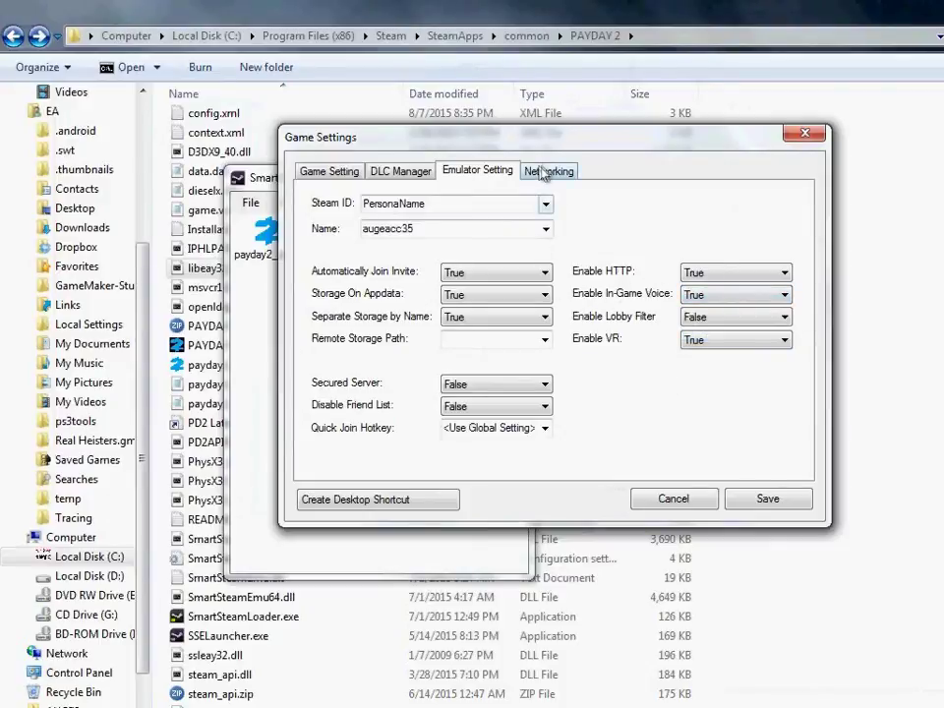
pyautogui.moveTo(538, 145); pyautogui.dragTo(578, 235)
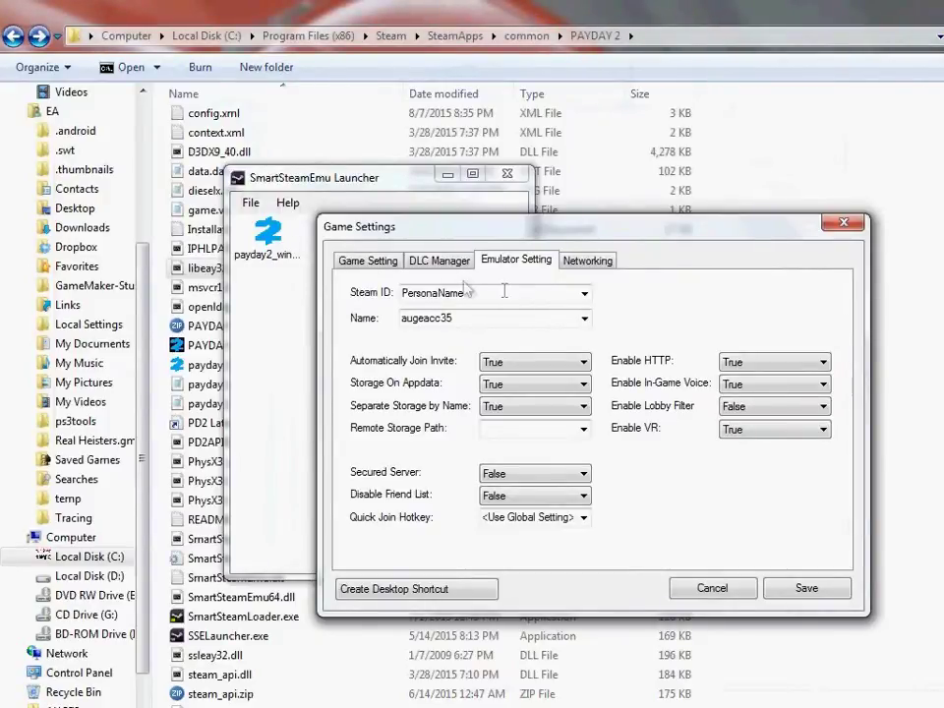
pyautogui.click(773, 395)
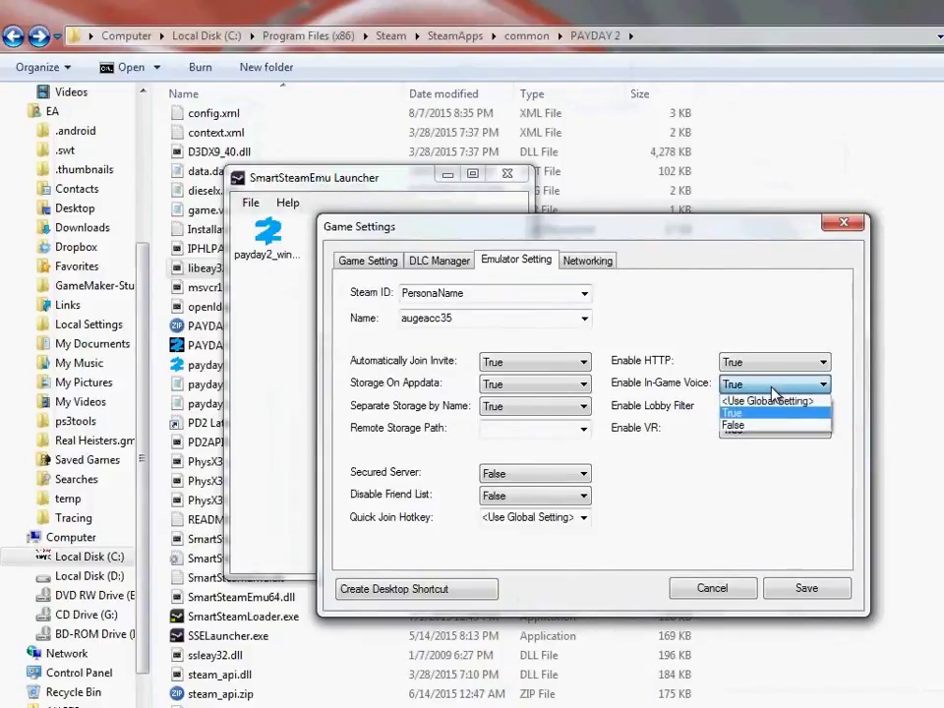
pyautogui.click(762, 427)
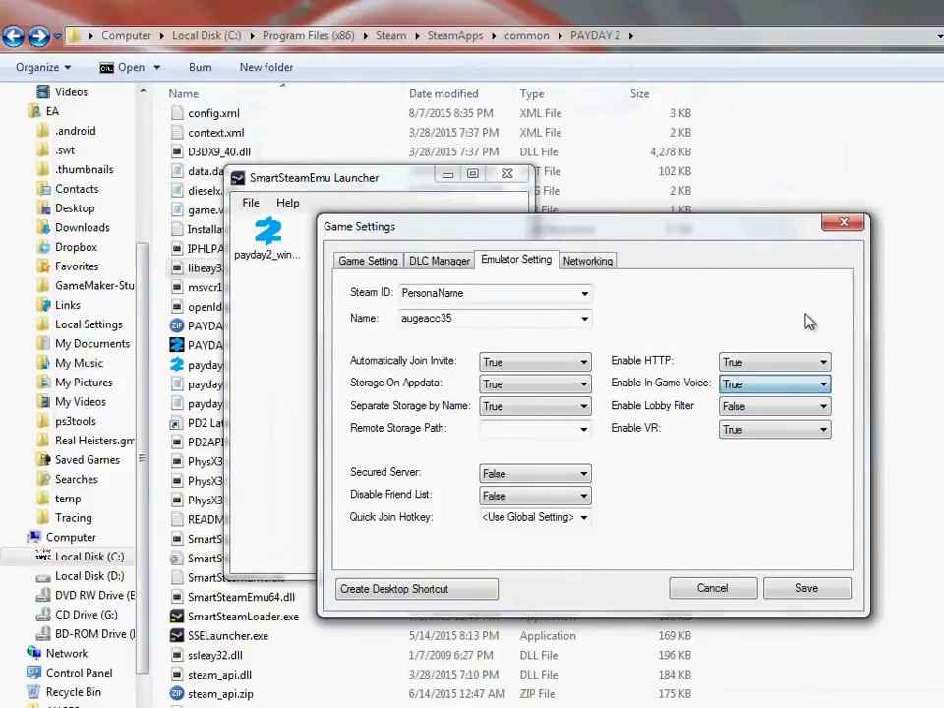
pyautogui.click(843, 222)
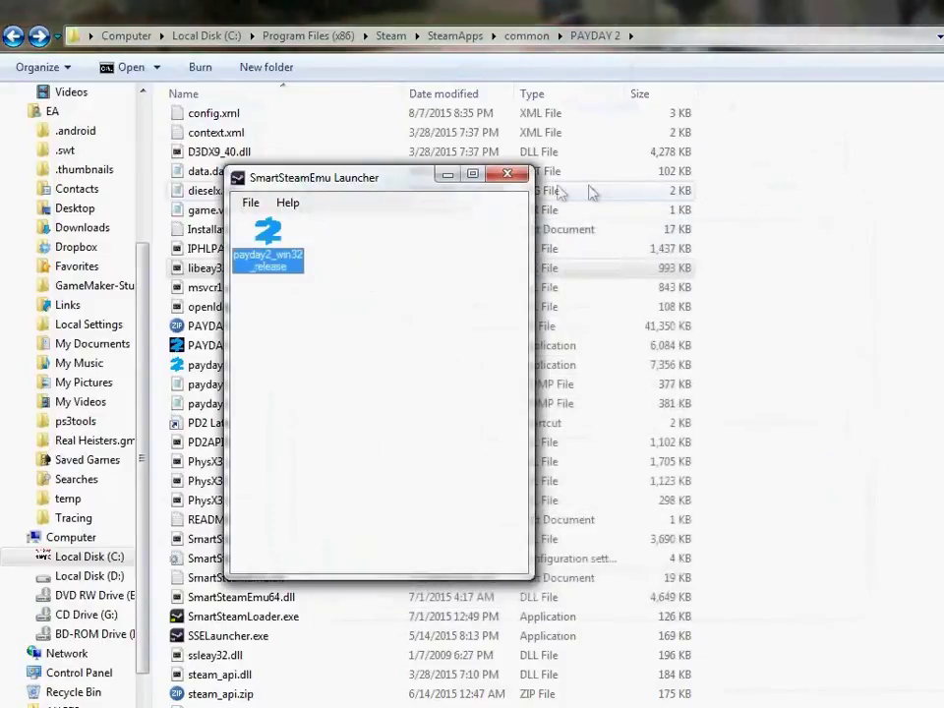
# - Close the SmartSteamEmu Launcher, switch to Tunngle and bring its window with the PAYDAY 2 [LT] network room fully into view
pyautogui.click(505, 179)
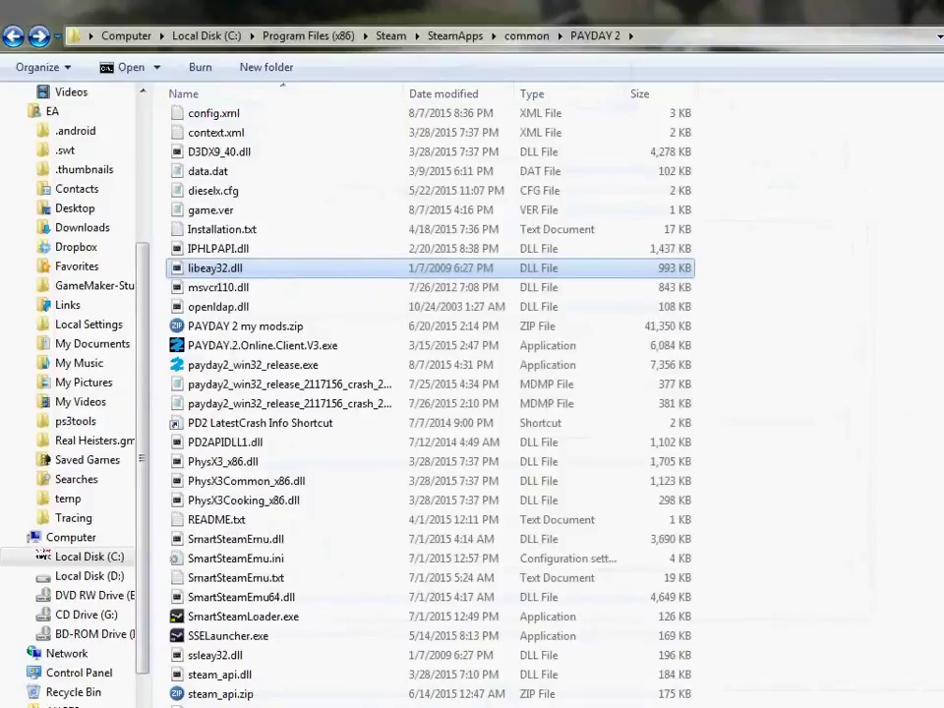
pyautogui.hotkey('alt', 'Tab')
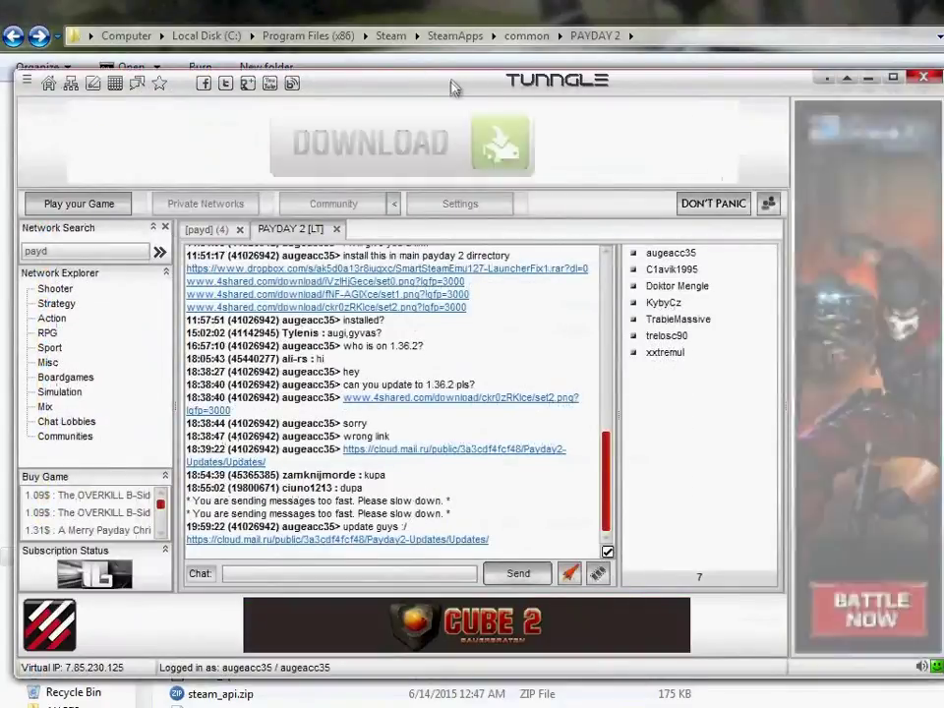
pyautogui.moveTo(451, 89); pyautogui.dragTo(450, 46)
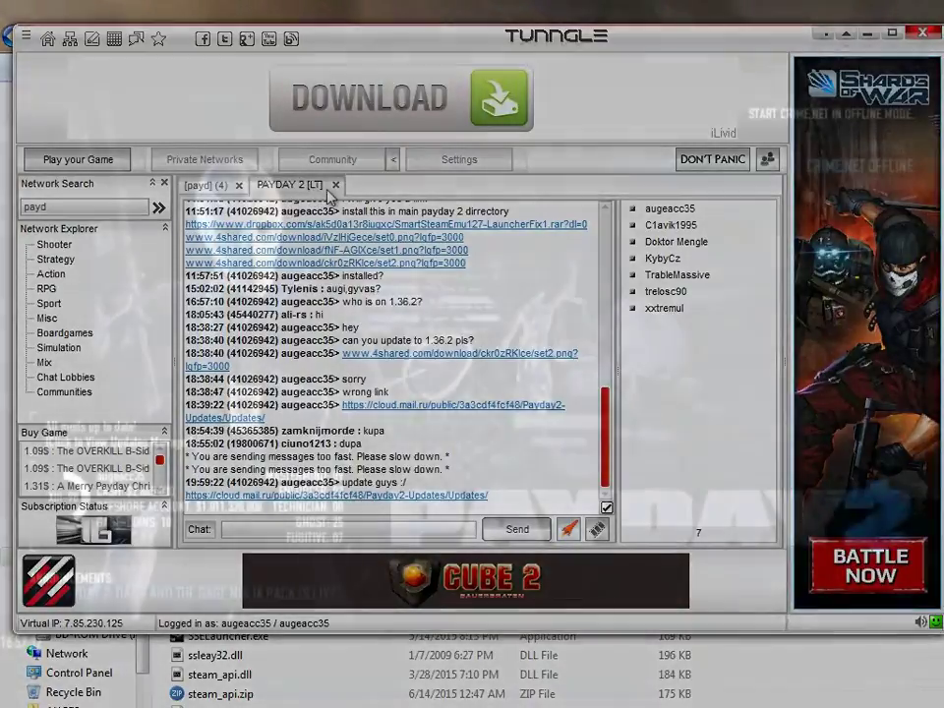
pyautogui.rightClick(295, 209)
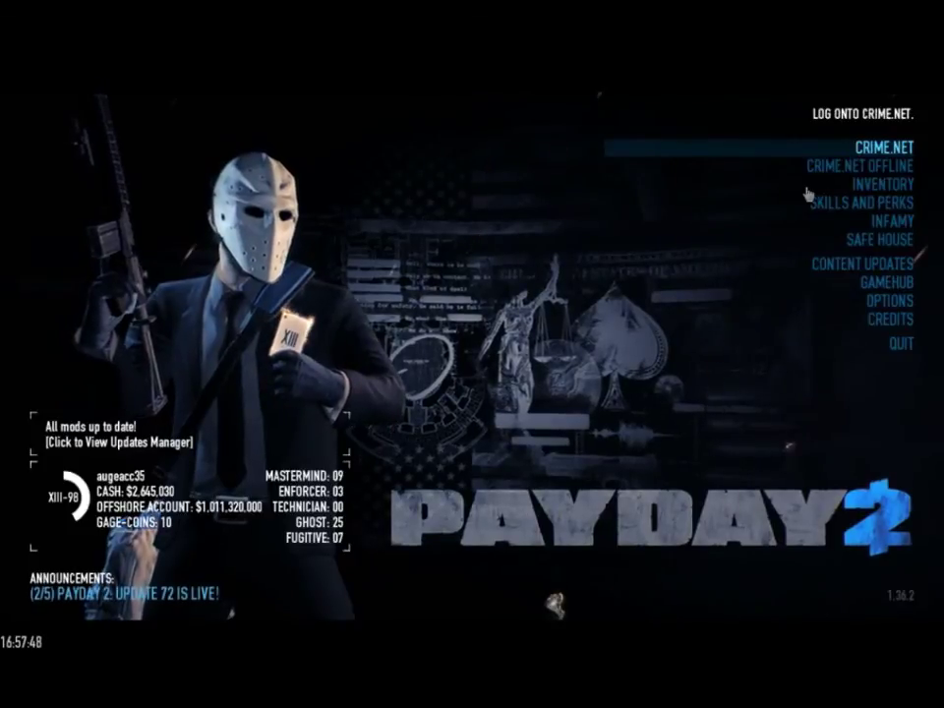
# - In PAYDAY 2, log onto Crime.net and join another player's lobby for Hector's Rats contract on Very Hard
pyautogui.press('Return')
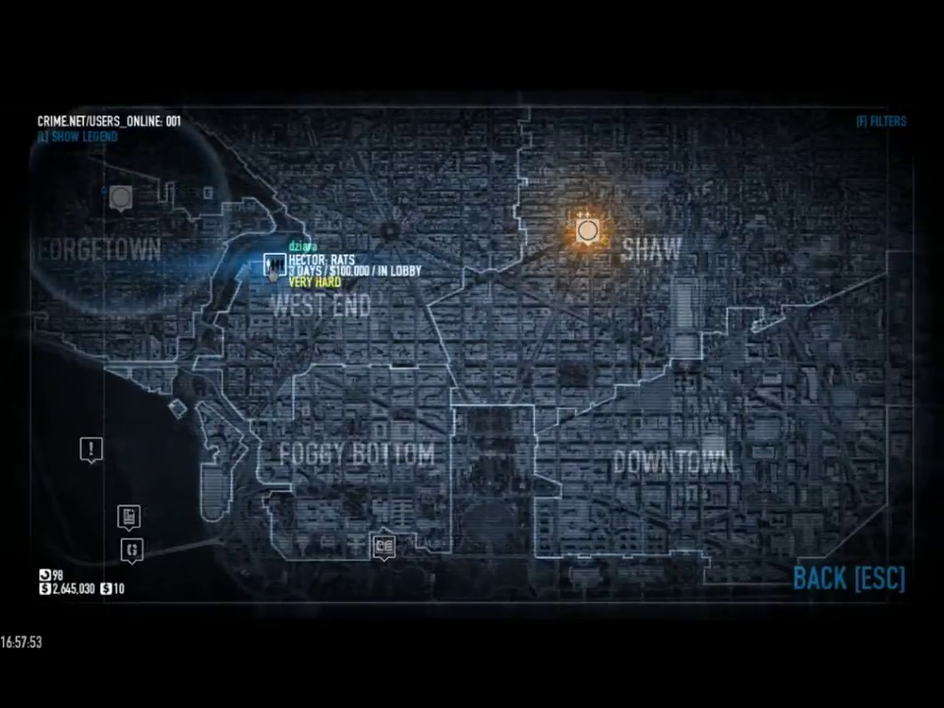
pyautogui.click(272, 266)
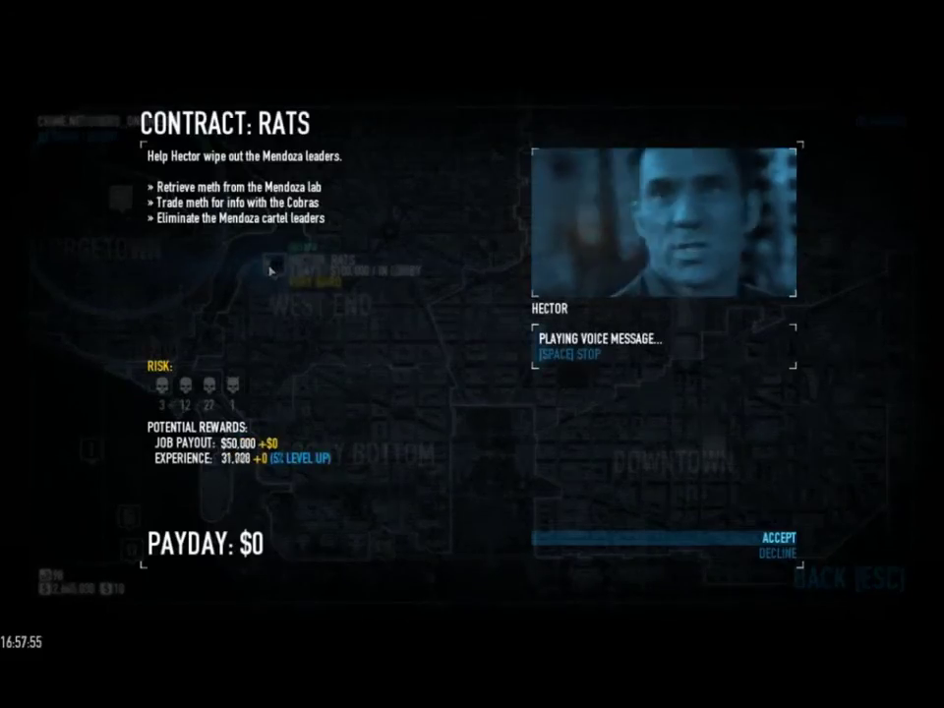
pyautogui.press('Return')
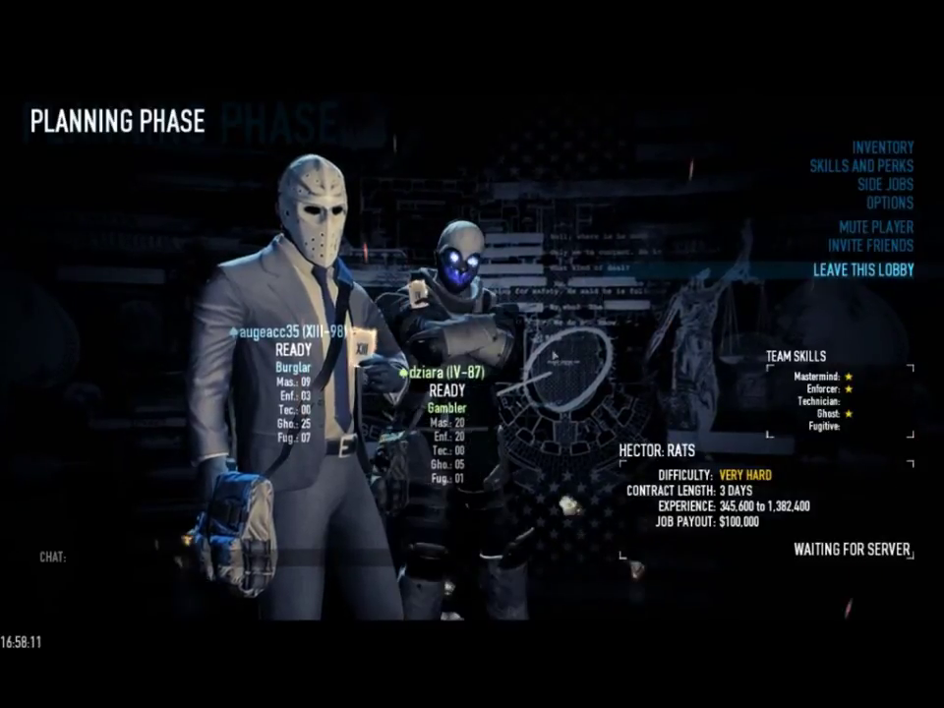
# - Leave the Rats lobby and go back to the game's main menu
pyautogui.click(680, 273)
pyautogui.press('Up')
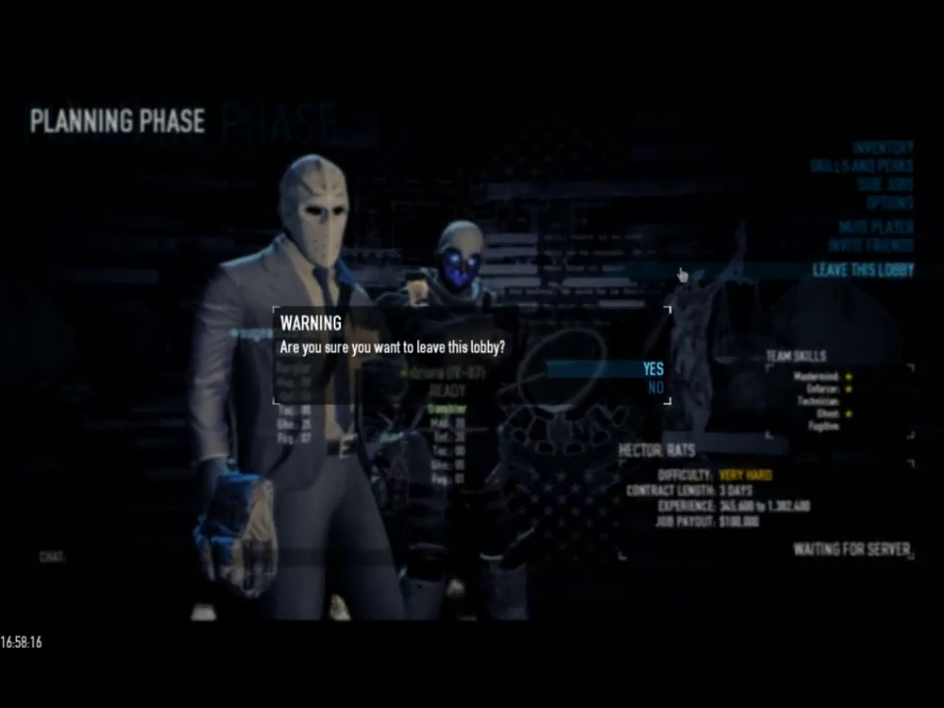
pyautogui.press('Return')
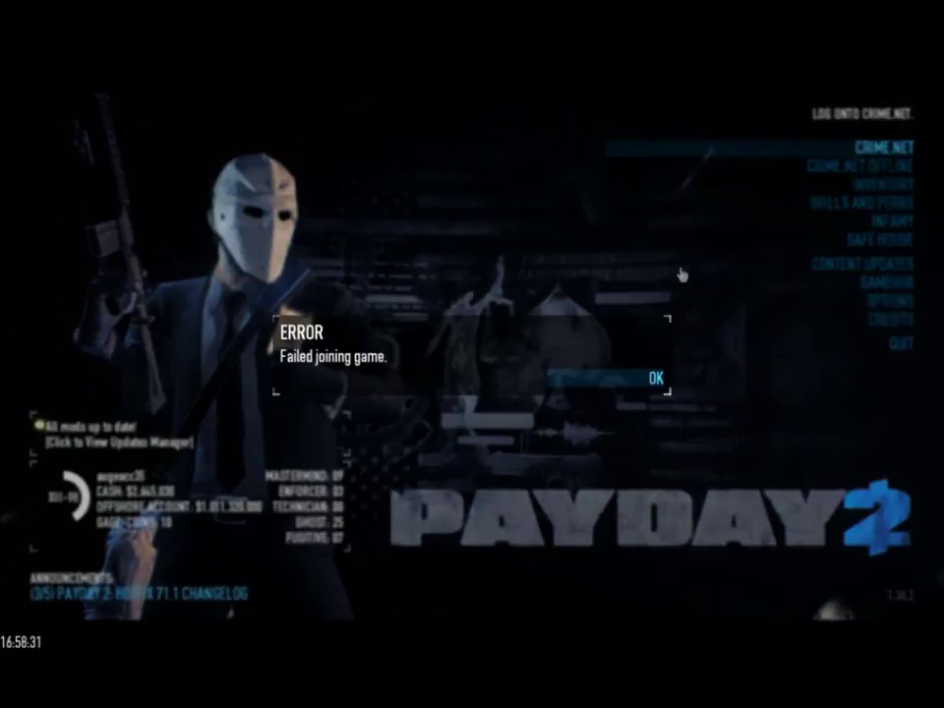
pyautogui.press('Return')
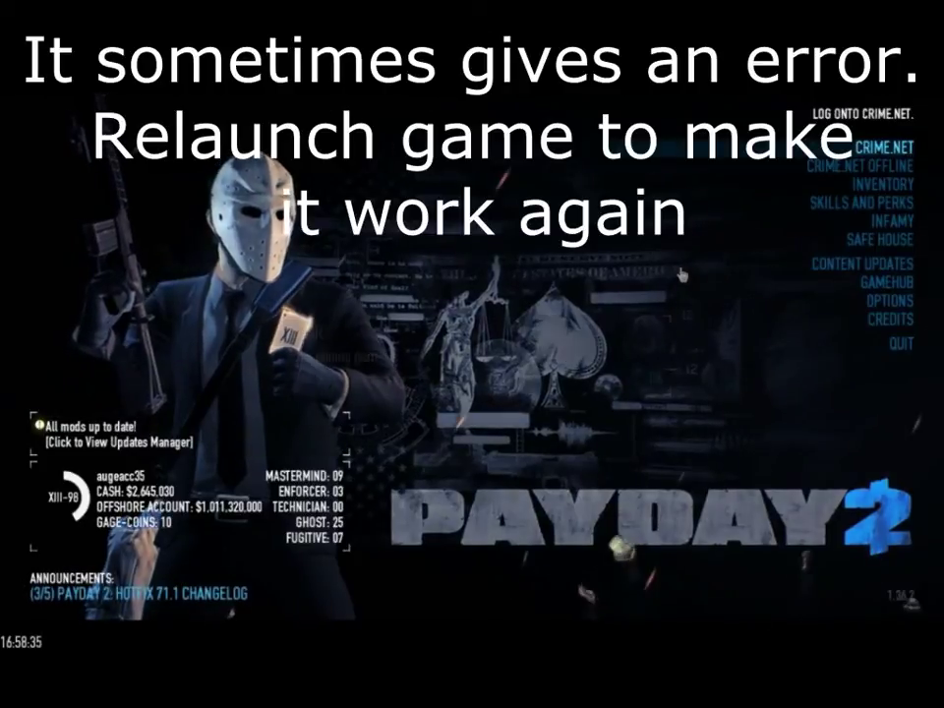
# - Log onto Crime.net, host Vlad's Four Stores contract on Overkill with Public permission, and briefly check the new-contract map from the lobby
pyautogui.press('Return')
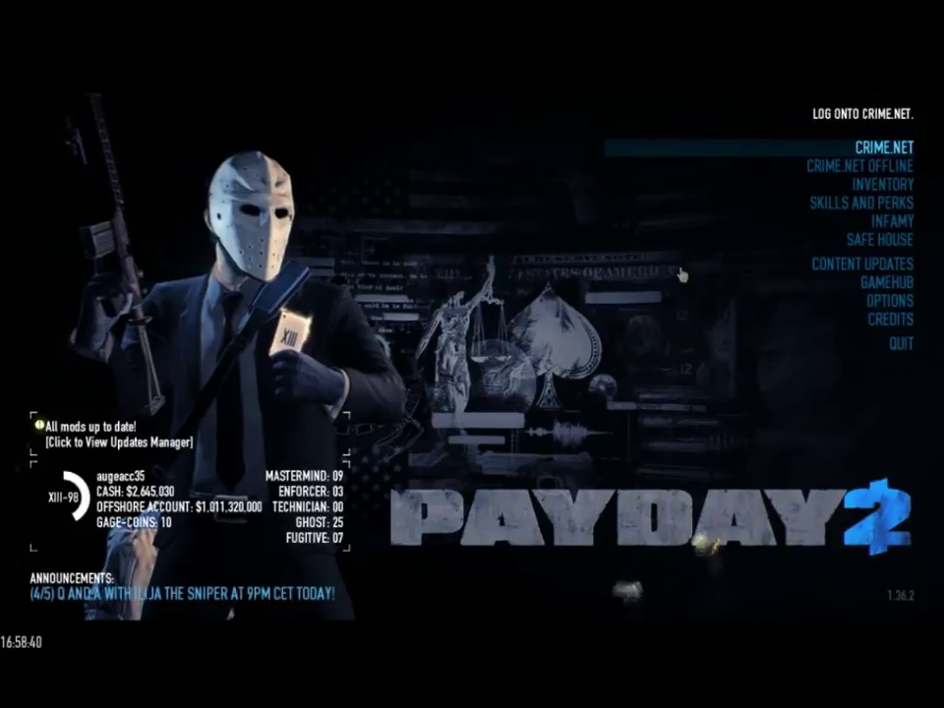
pyautogui.press('Return')
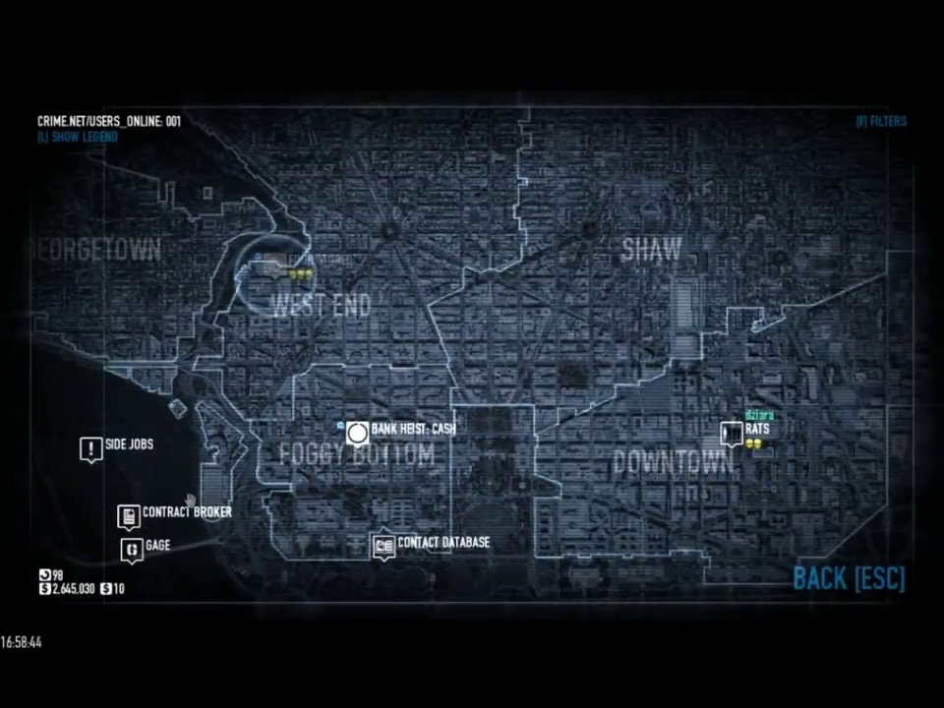
pyautogui.click(275, 272)
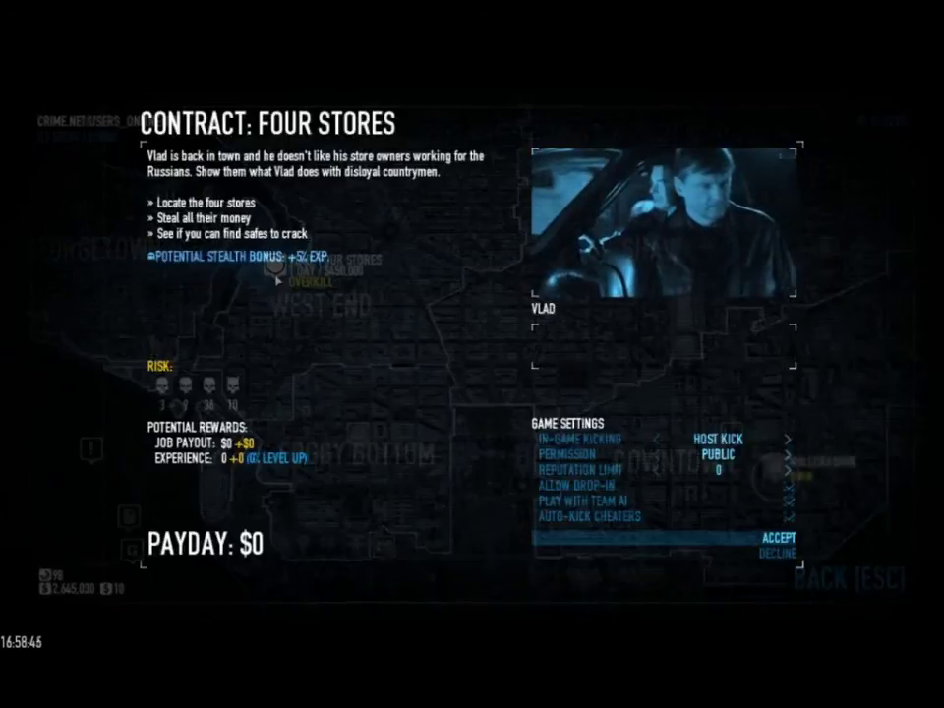
pyautogui.press('Return')
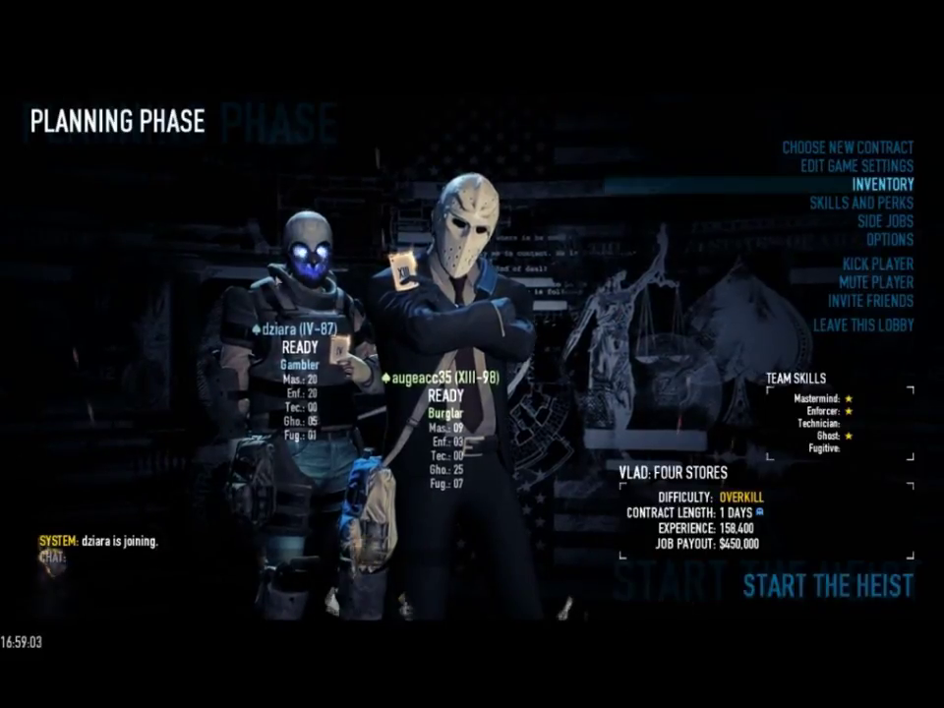
pyautogui.click(846, 147)
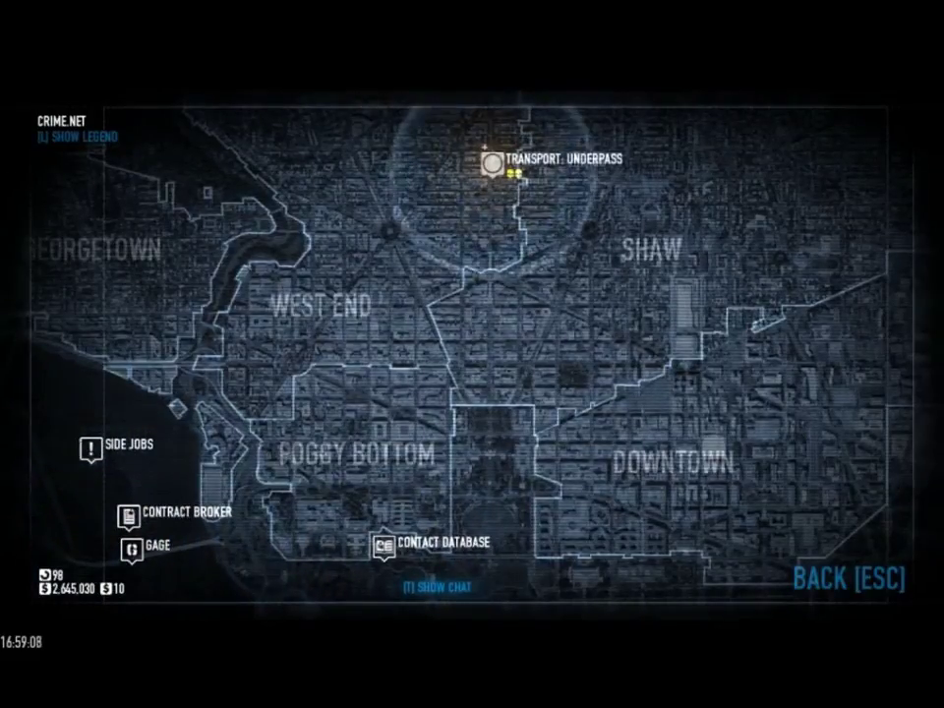
pyautogui.press('Escape')
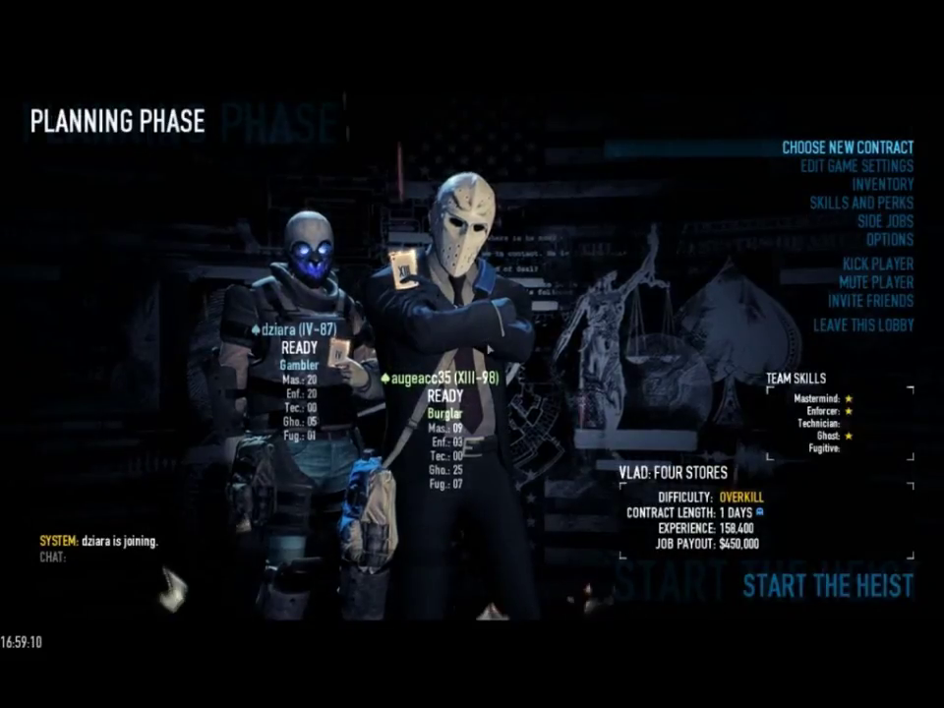